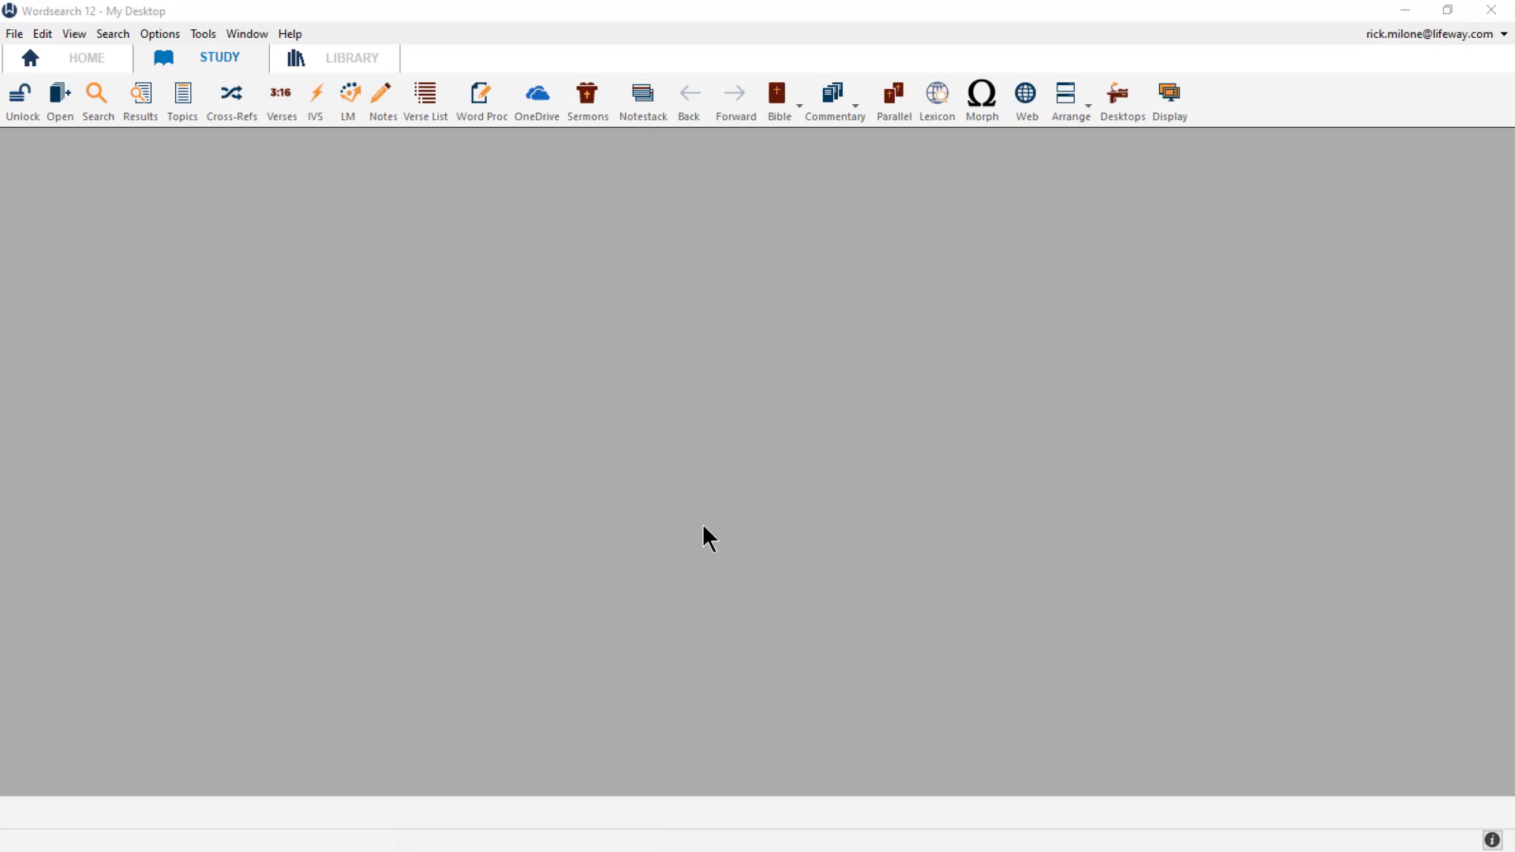
Create a new empty desktop named CBL Wordstudy
click(1124, 92)
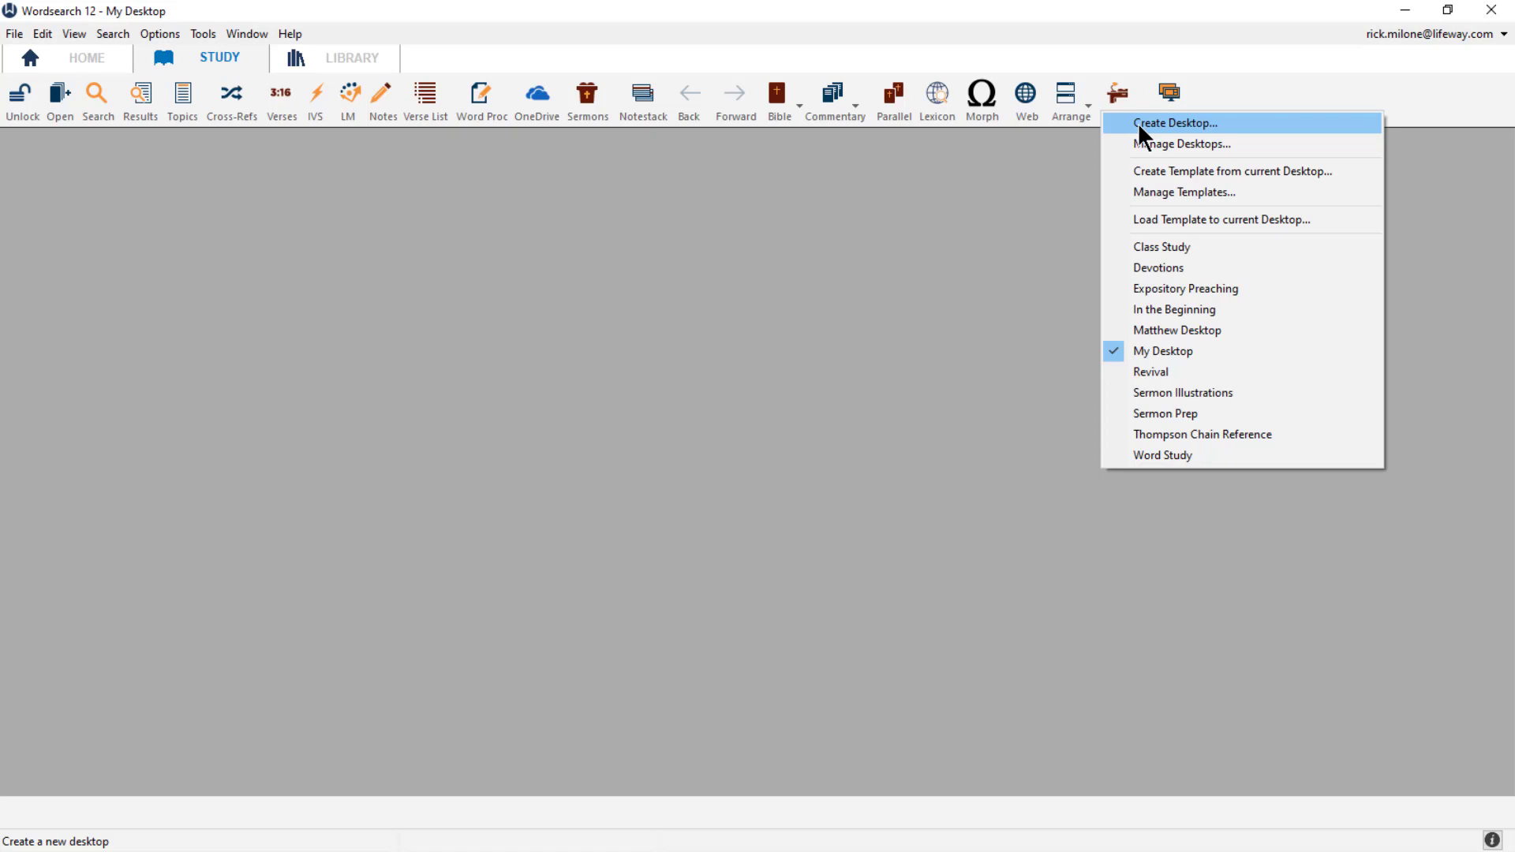
click(1142, 126)
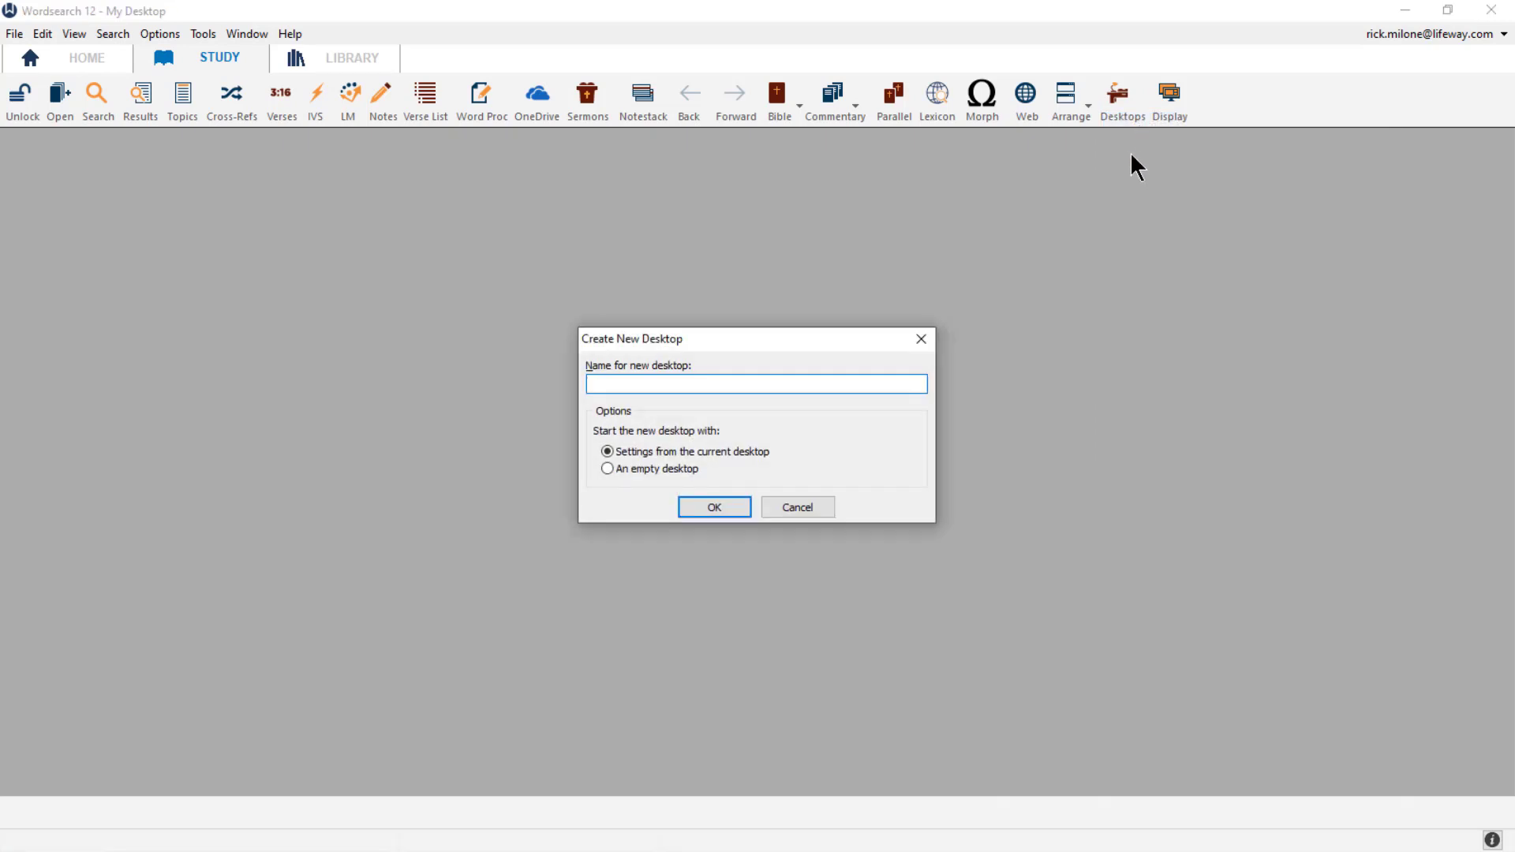
text(CBL Wordstudy)
click(666, 469)
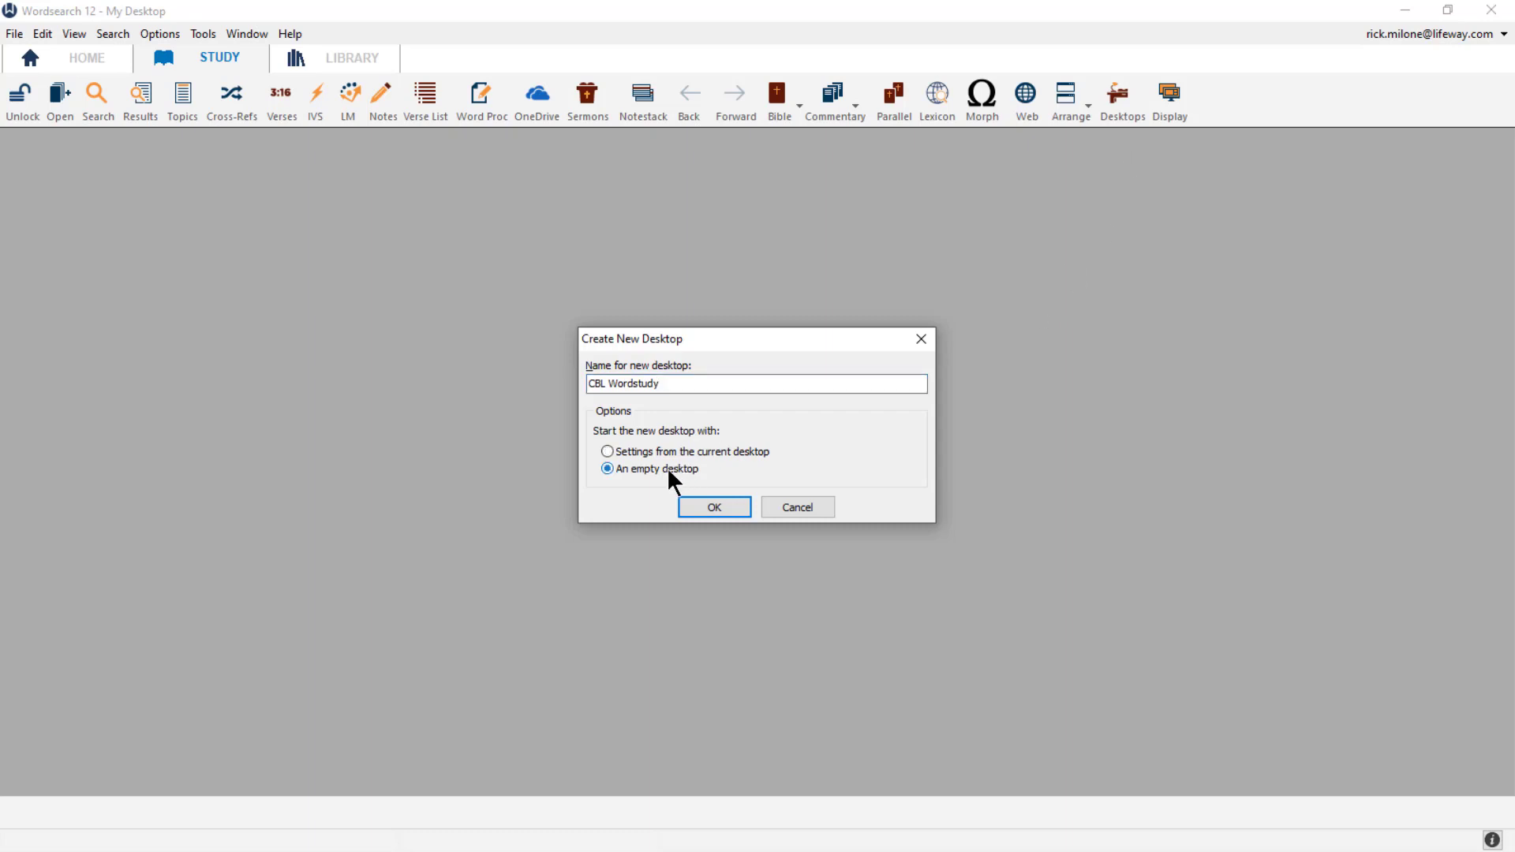
click(713, 510)
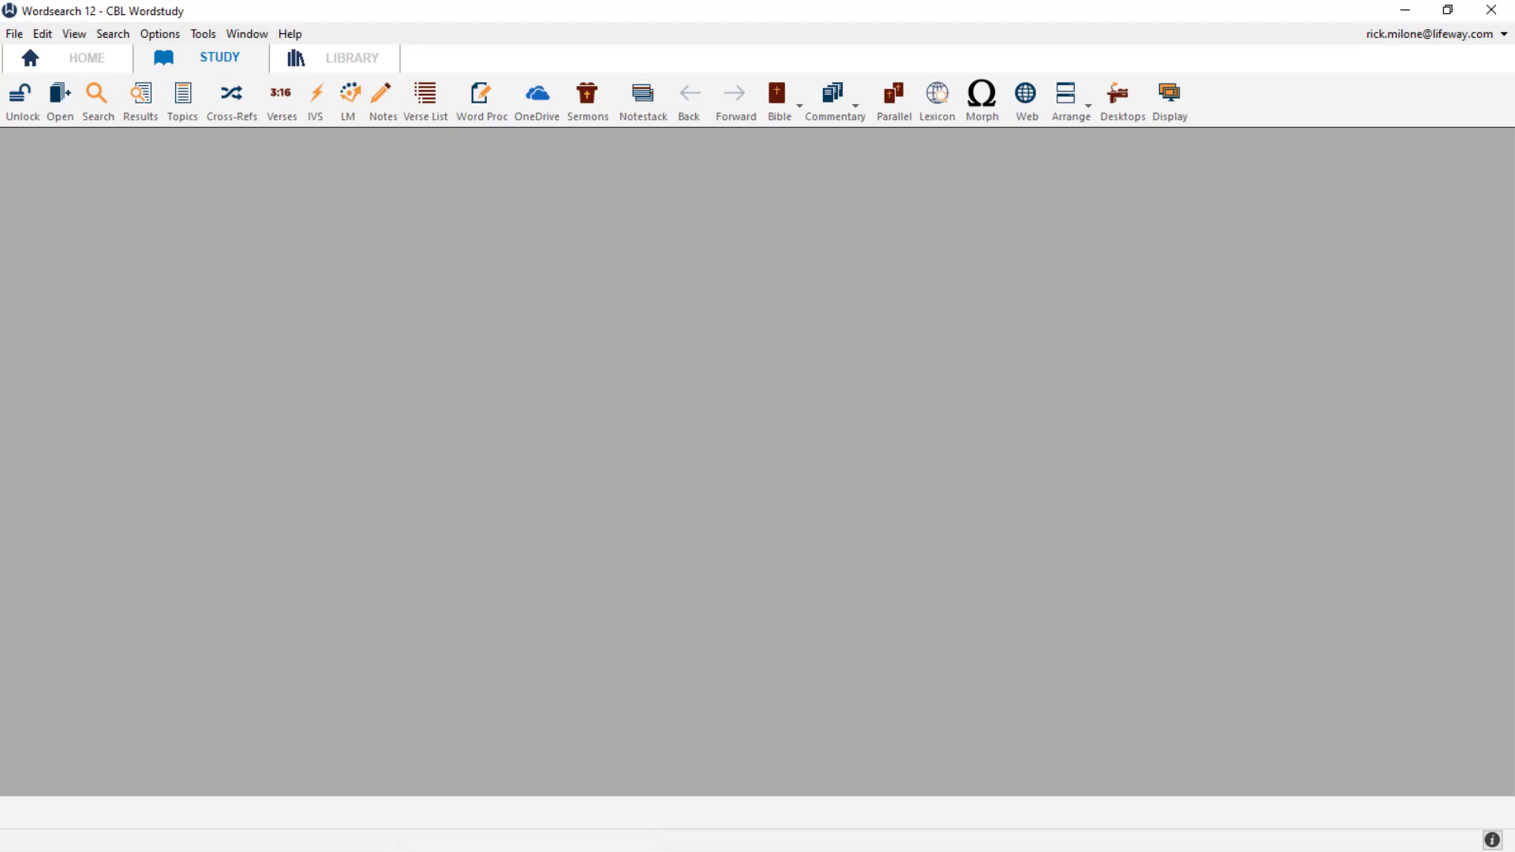
Find the CBL books by short name, open the Complete Biblical Library Interlinear Bible, and check its interlinear display options
key(ctrl+o)
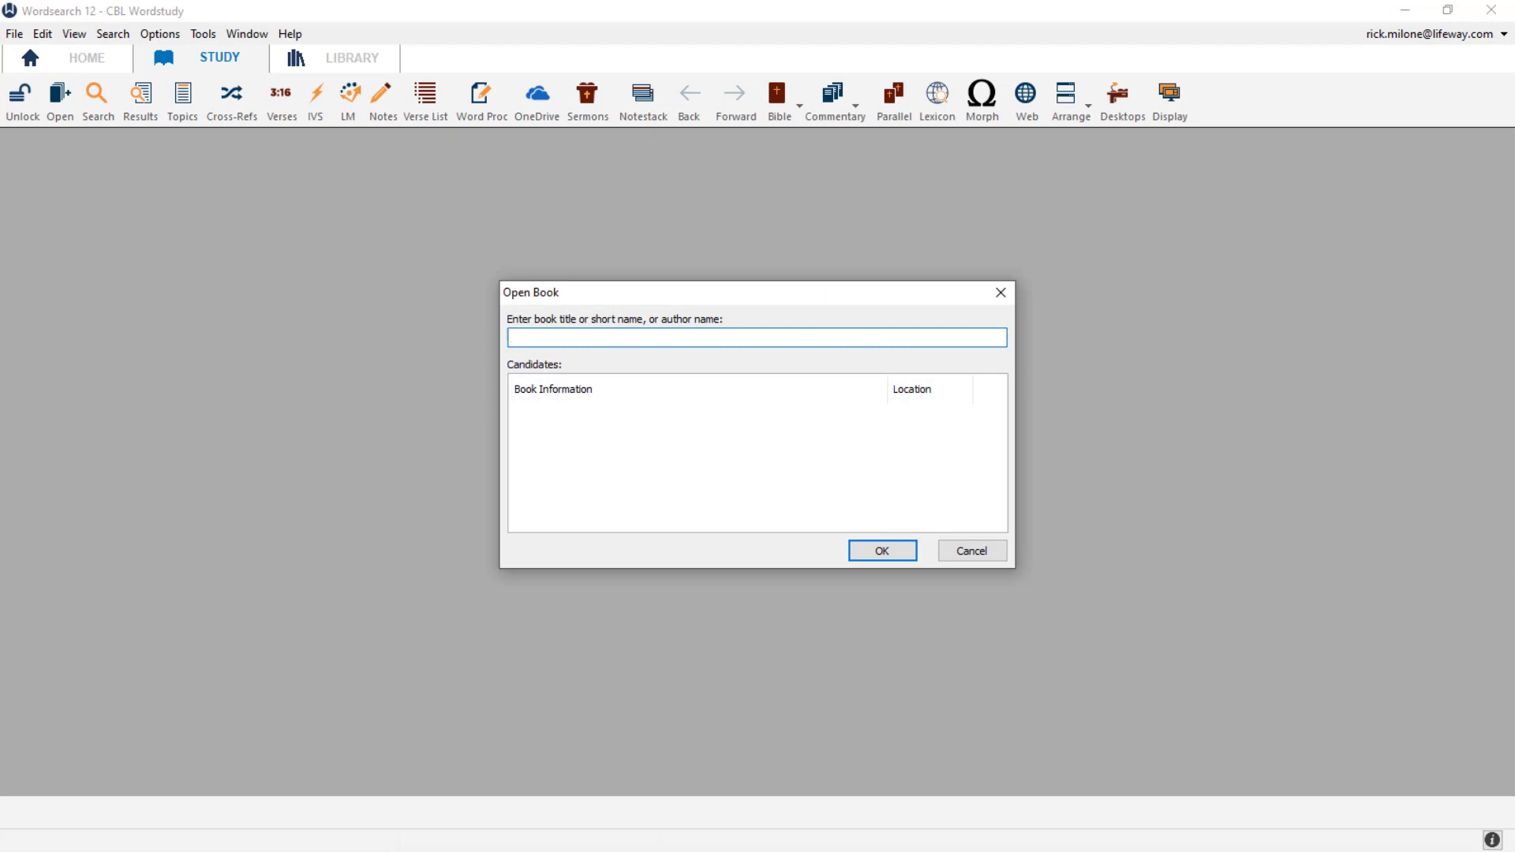
text(cbl)
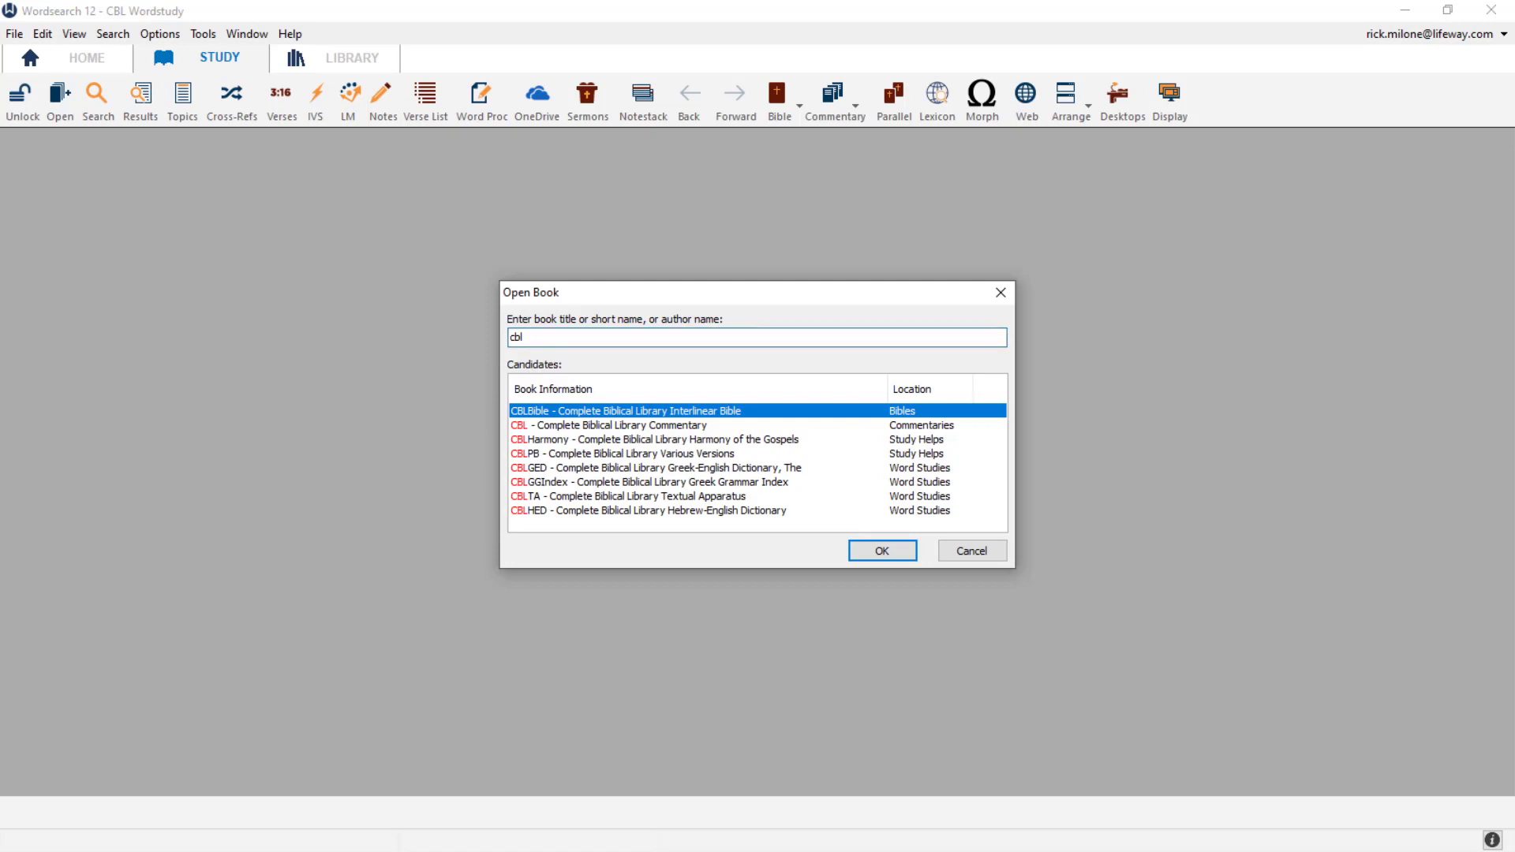
key(Return)
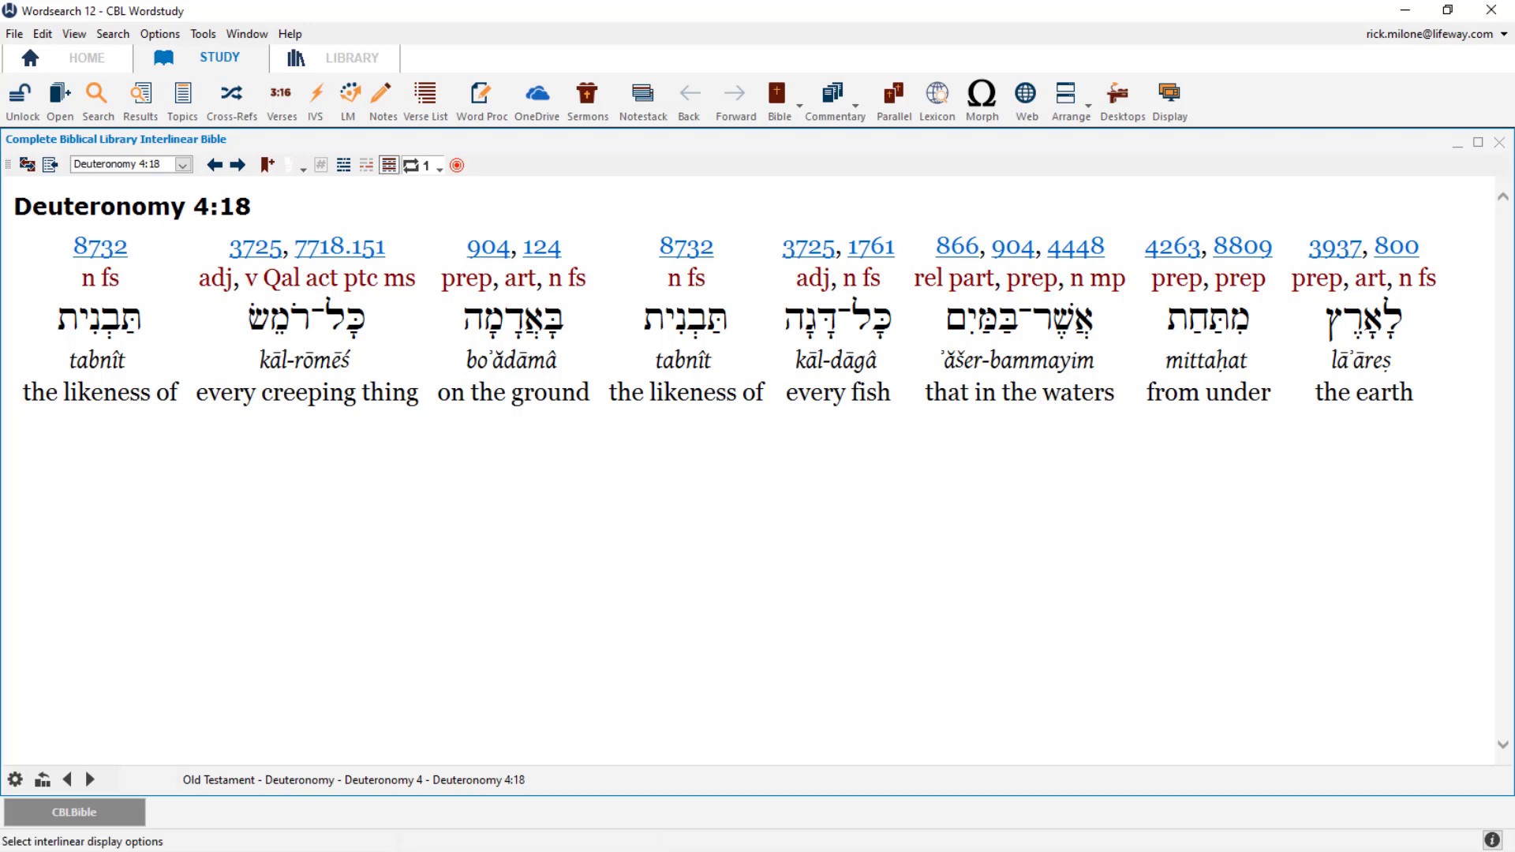
click(390, 165)
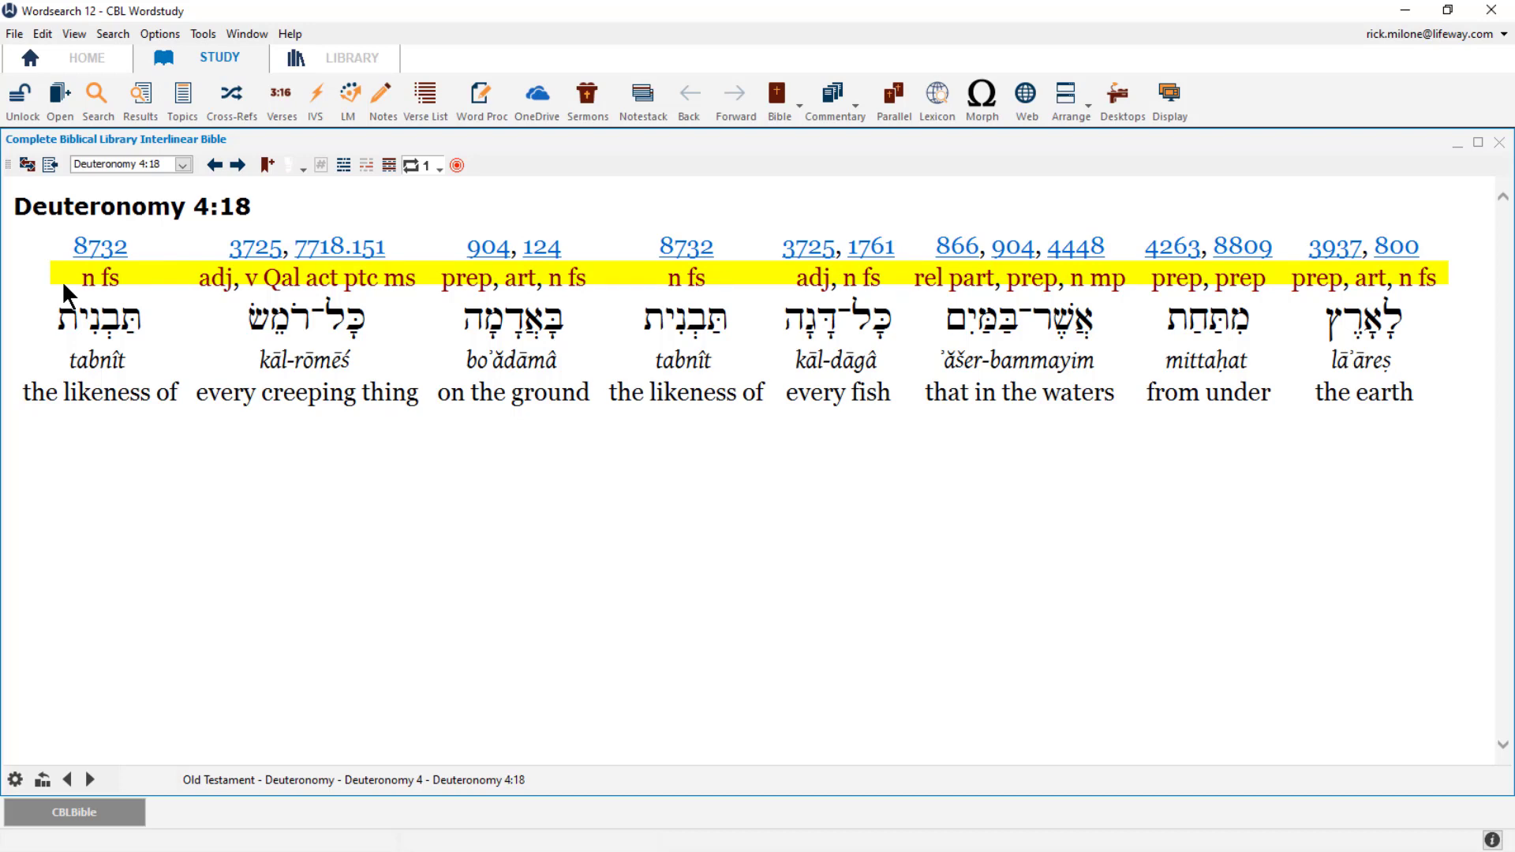
mouse_move(92, 281)
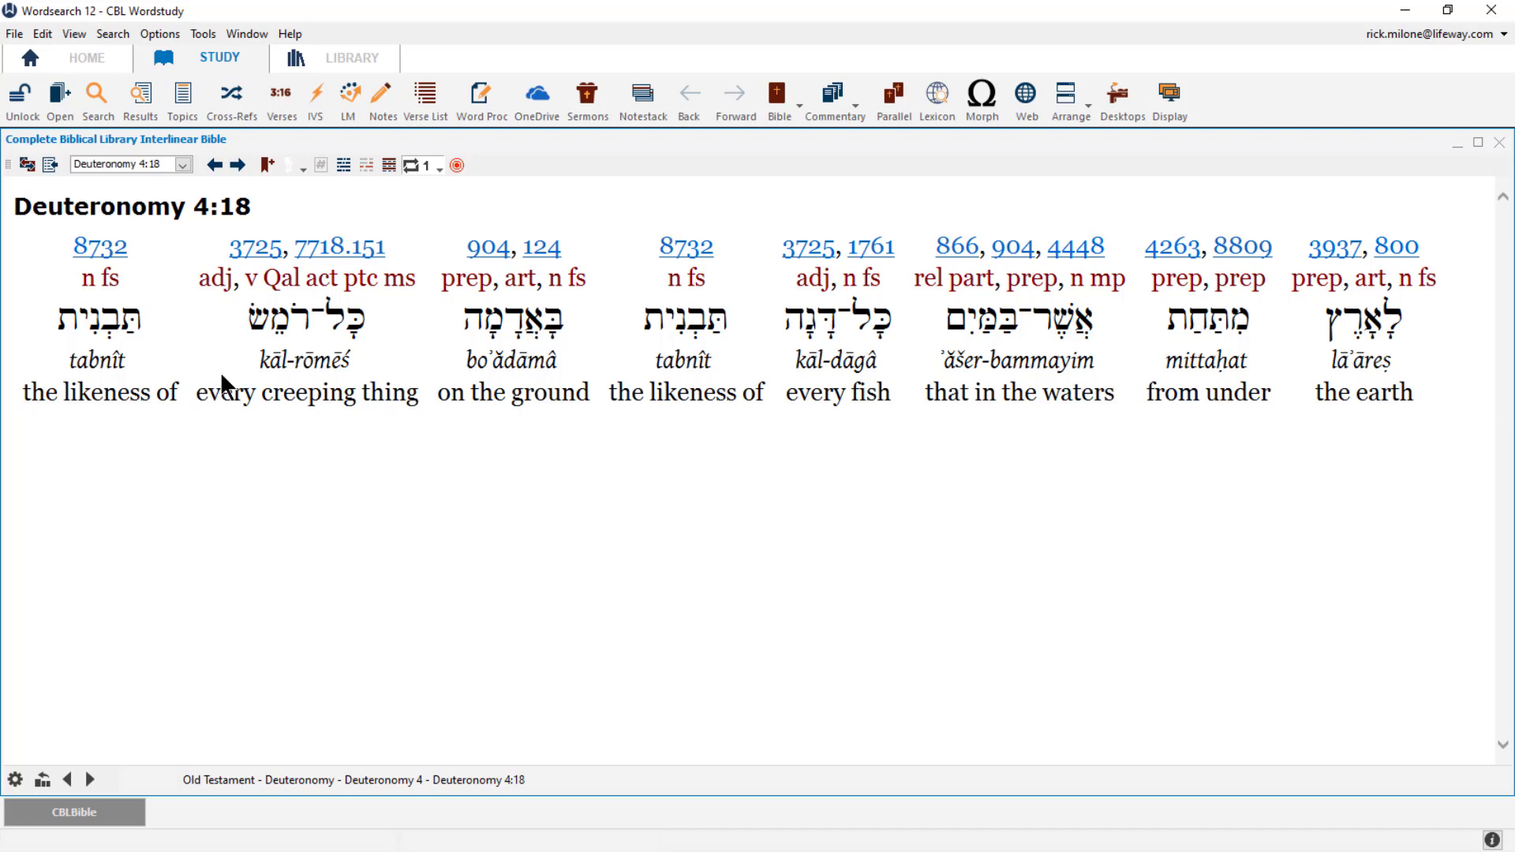
Open the English Standard Version and a Parallel Bible, docking them in one window with the interlinear Bible
click(776, 98)
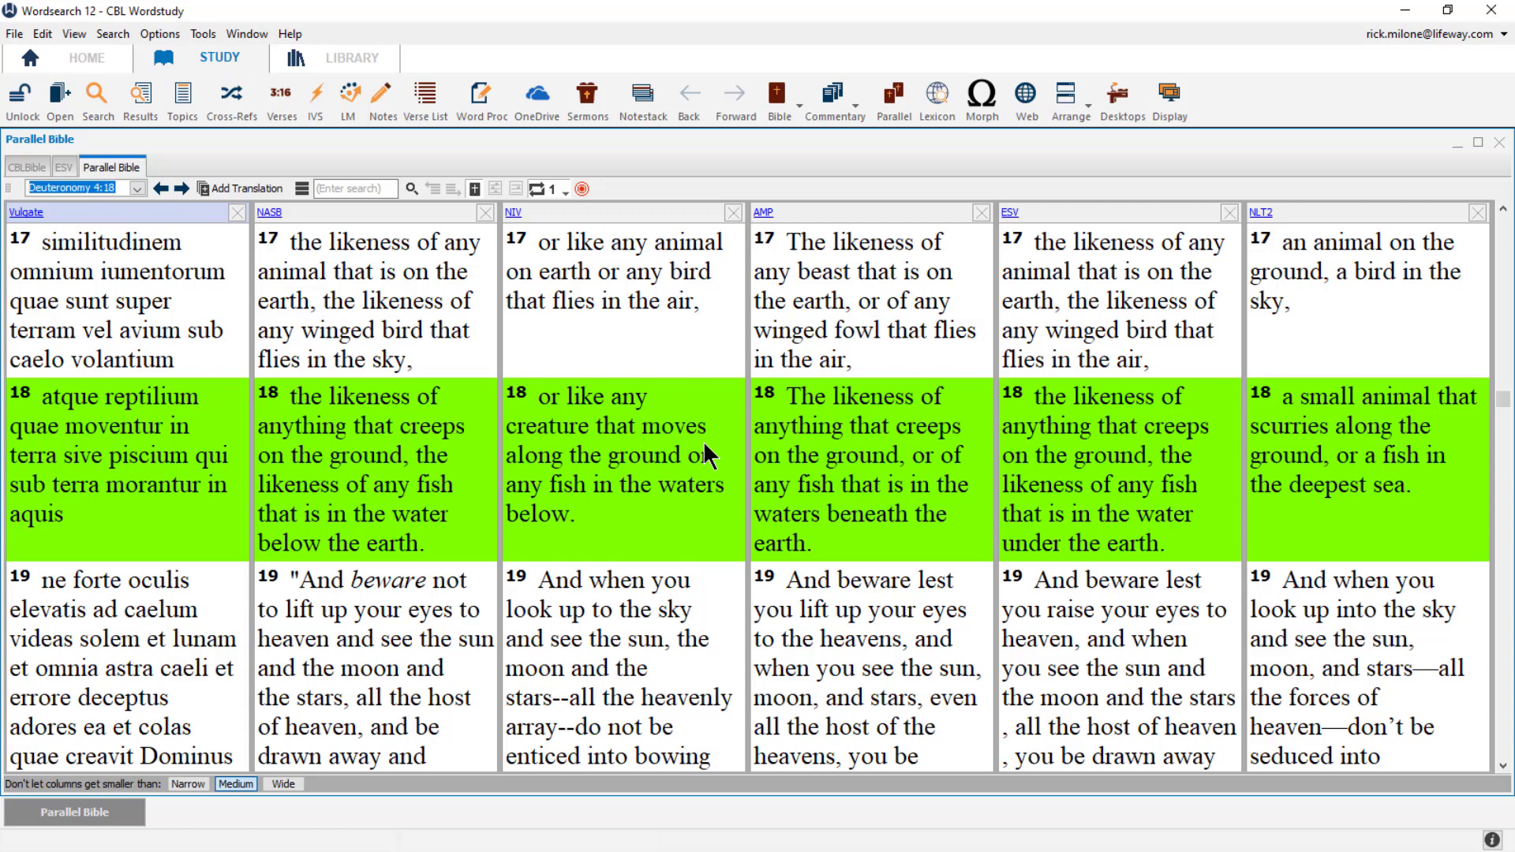
click(1499, 143)
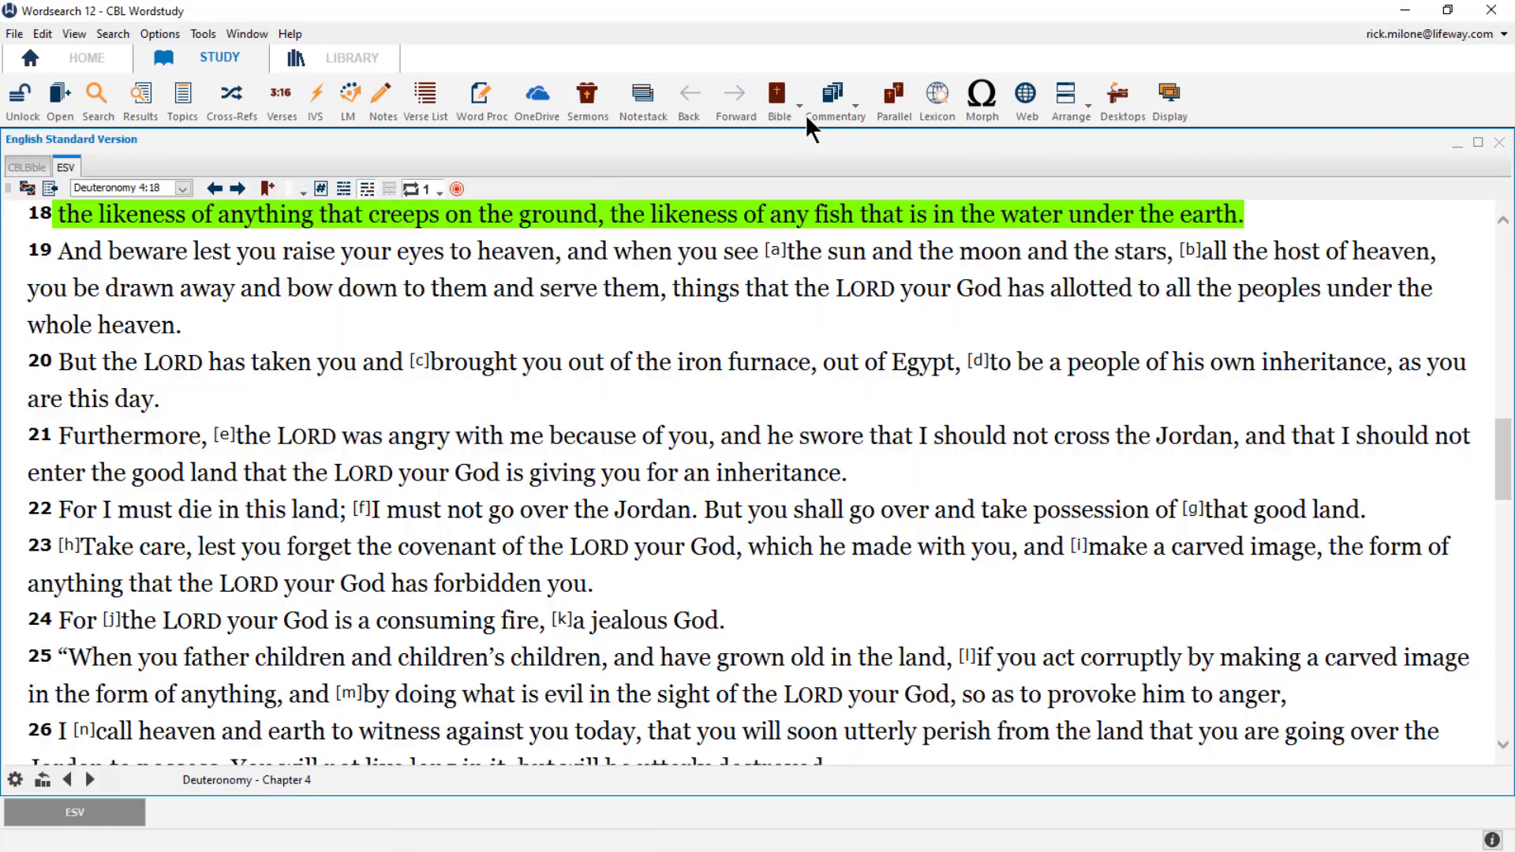
click(894, 98)
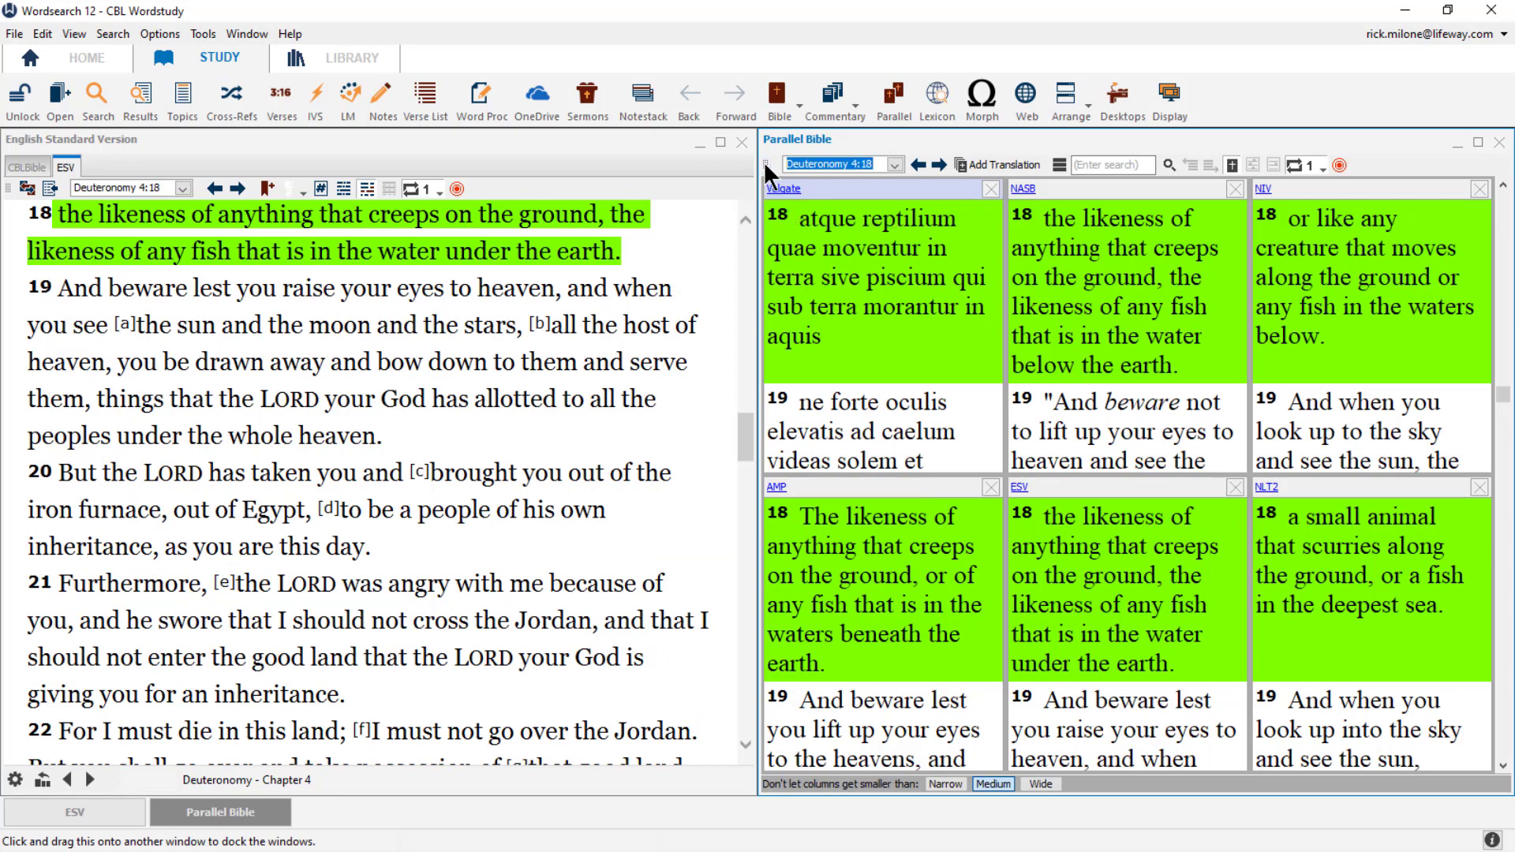
drag(642, 247, 643, 246)
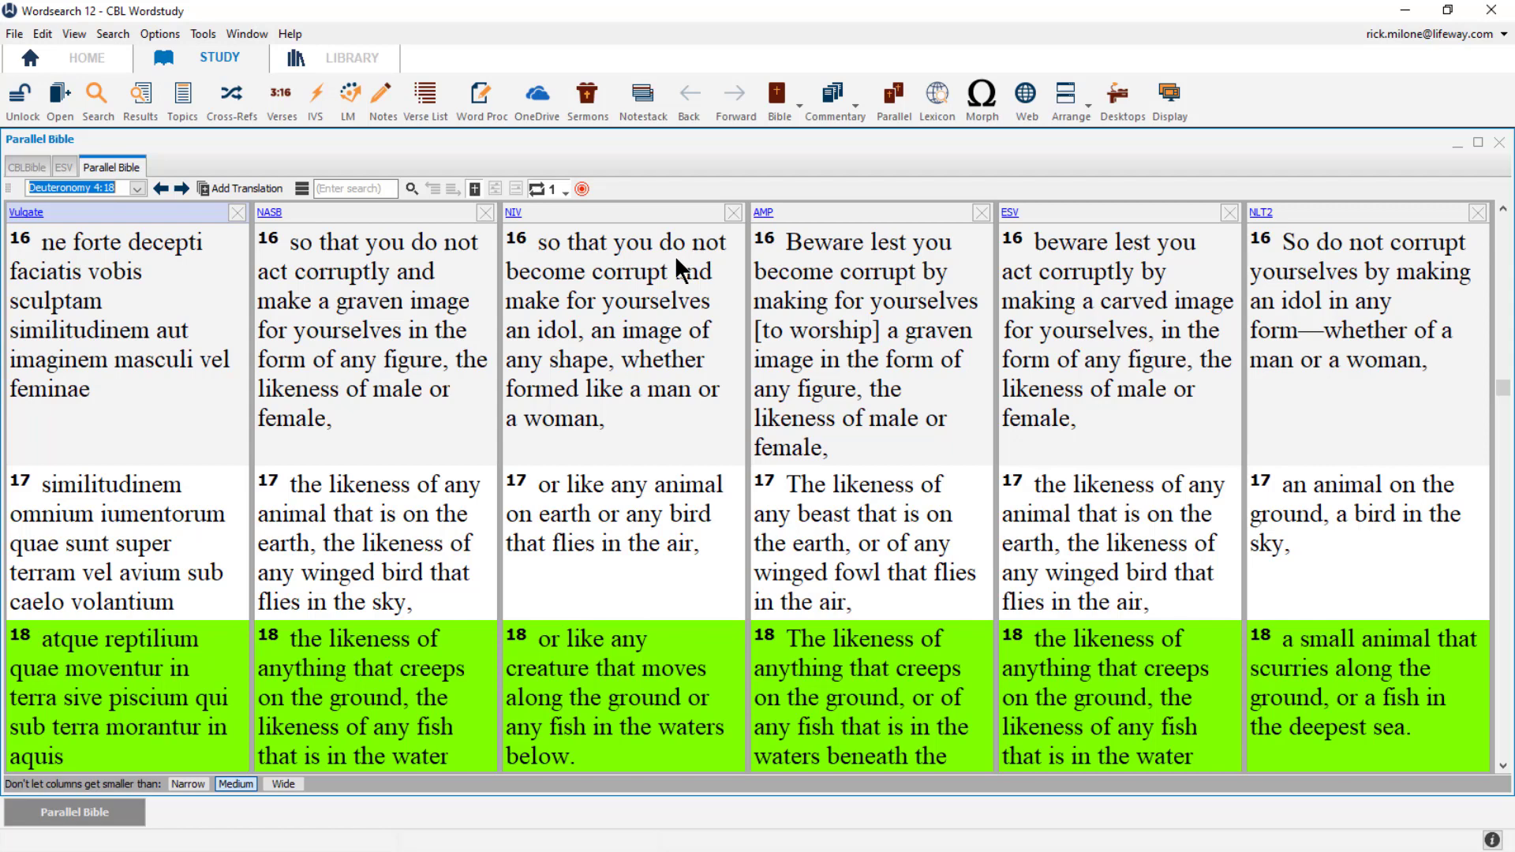
Filter the library for cbl, open the remaining Complete Biblical Library books, and return to the study desktop
click(350, 60)
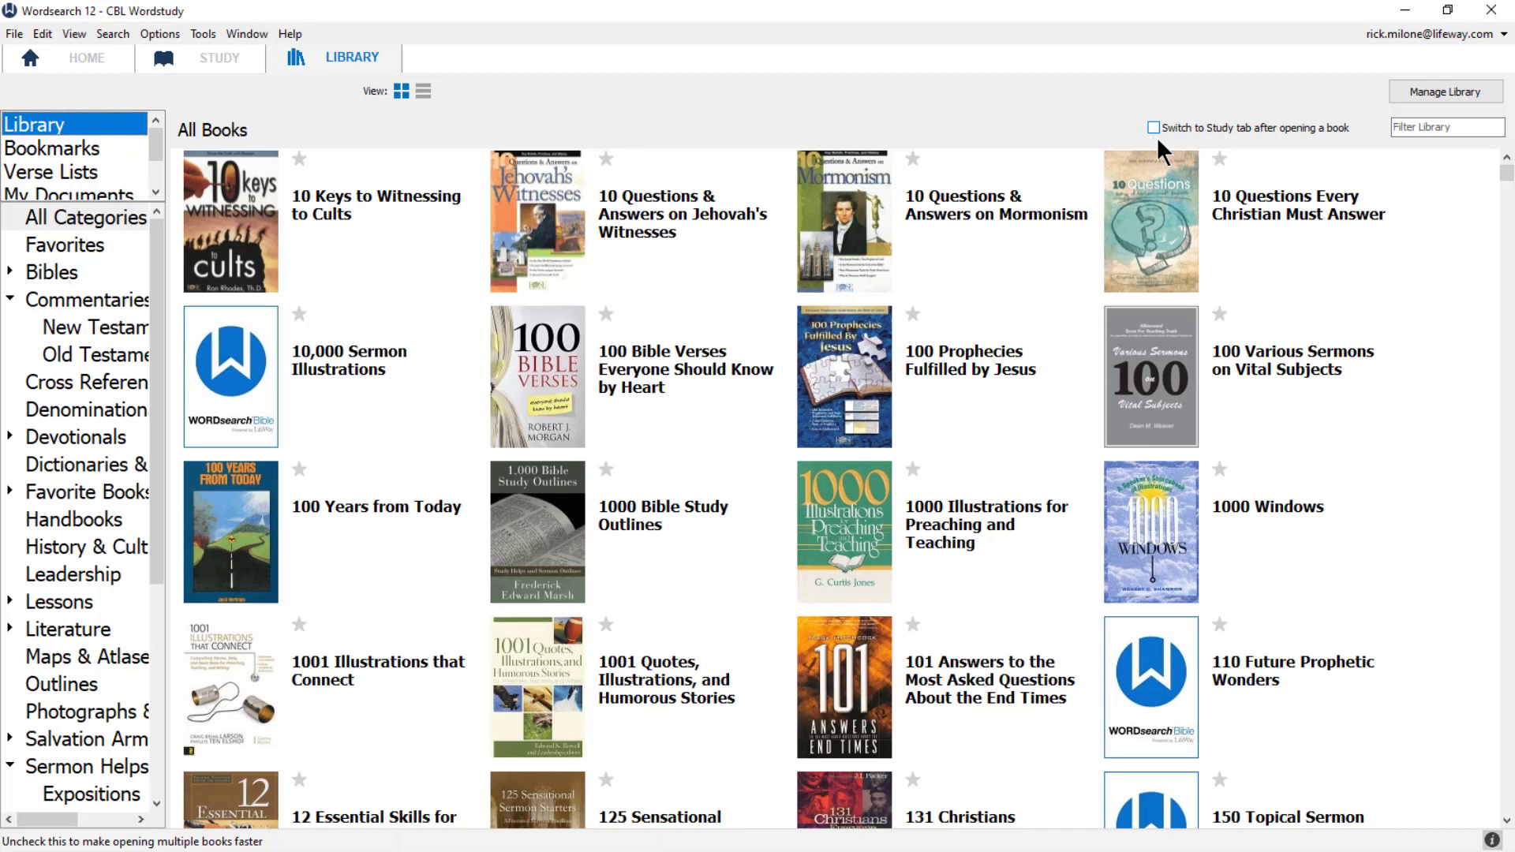
click(1406, 129)
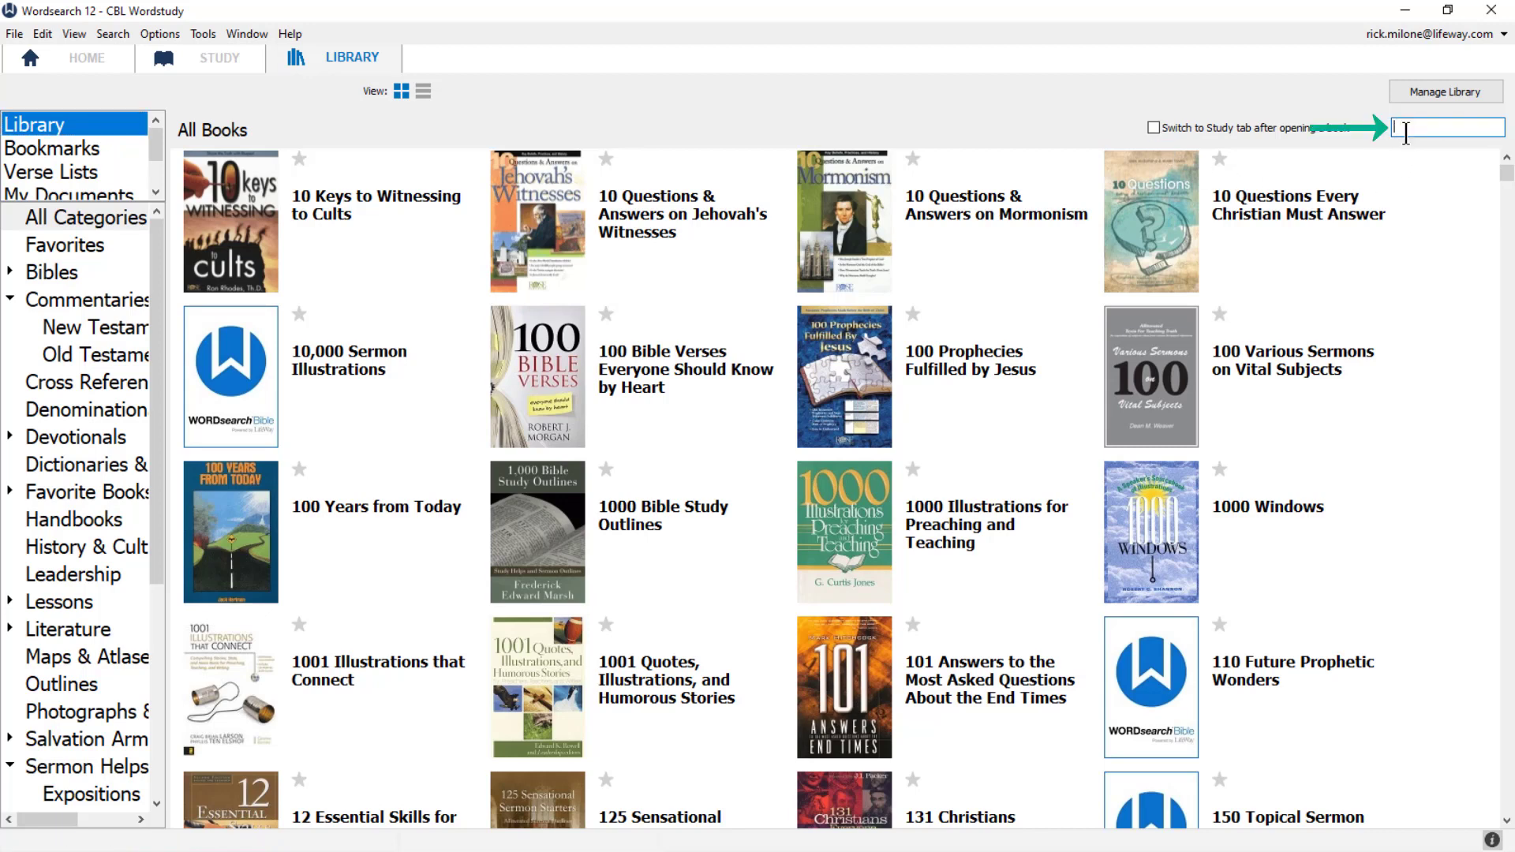
text(cbl)
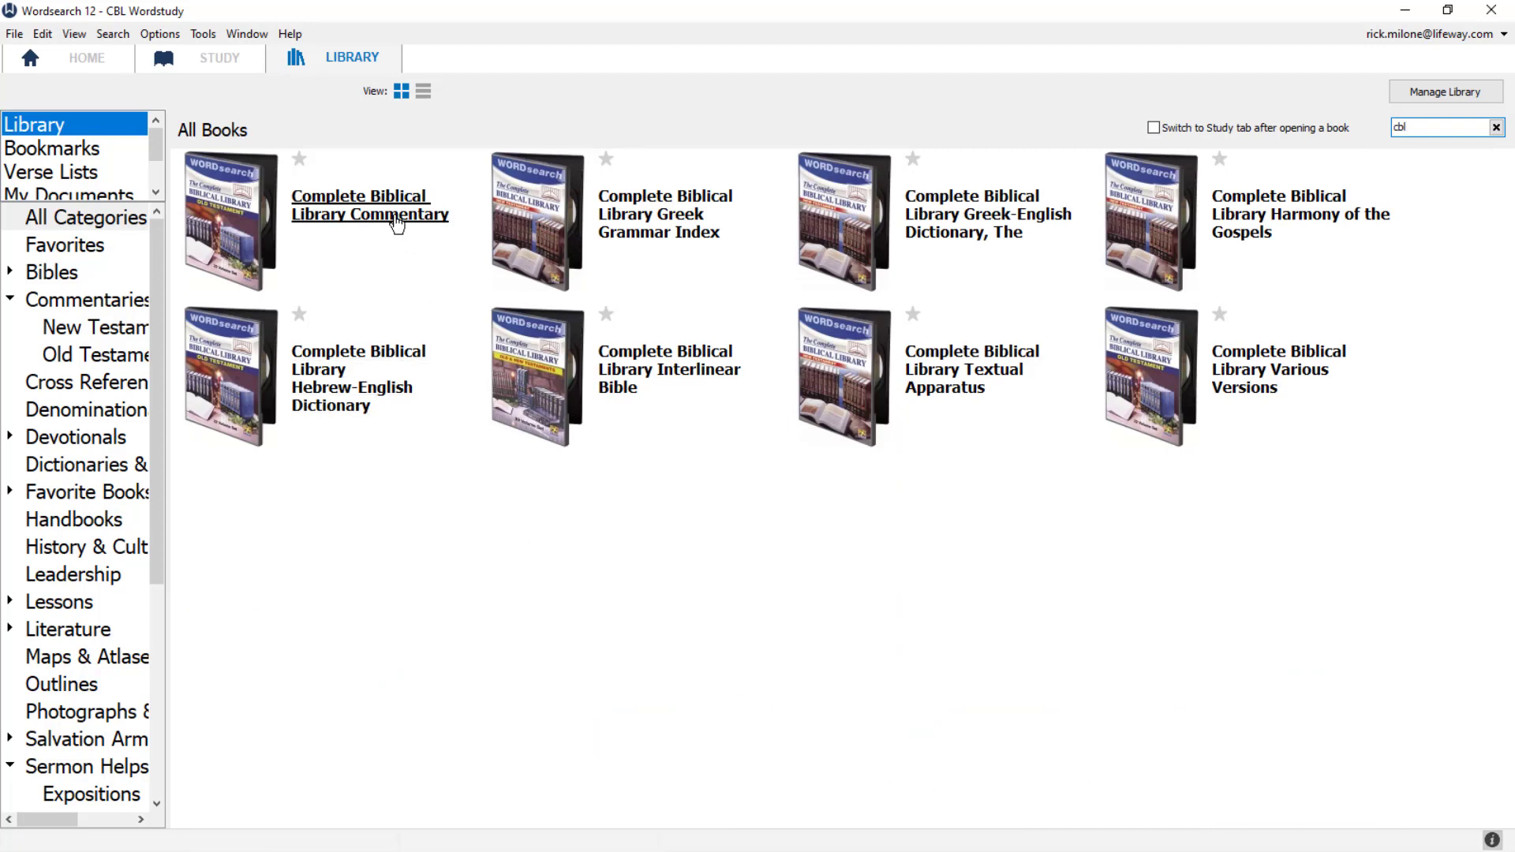
click(397, 223)
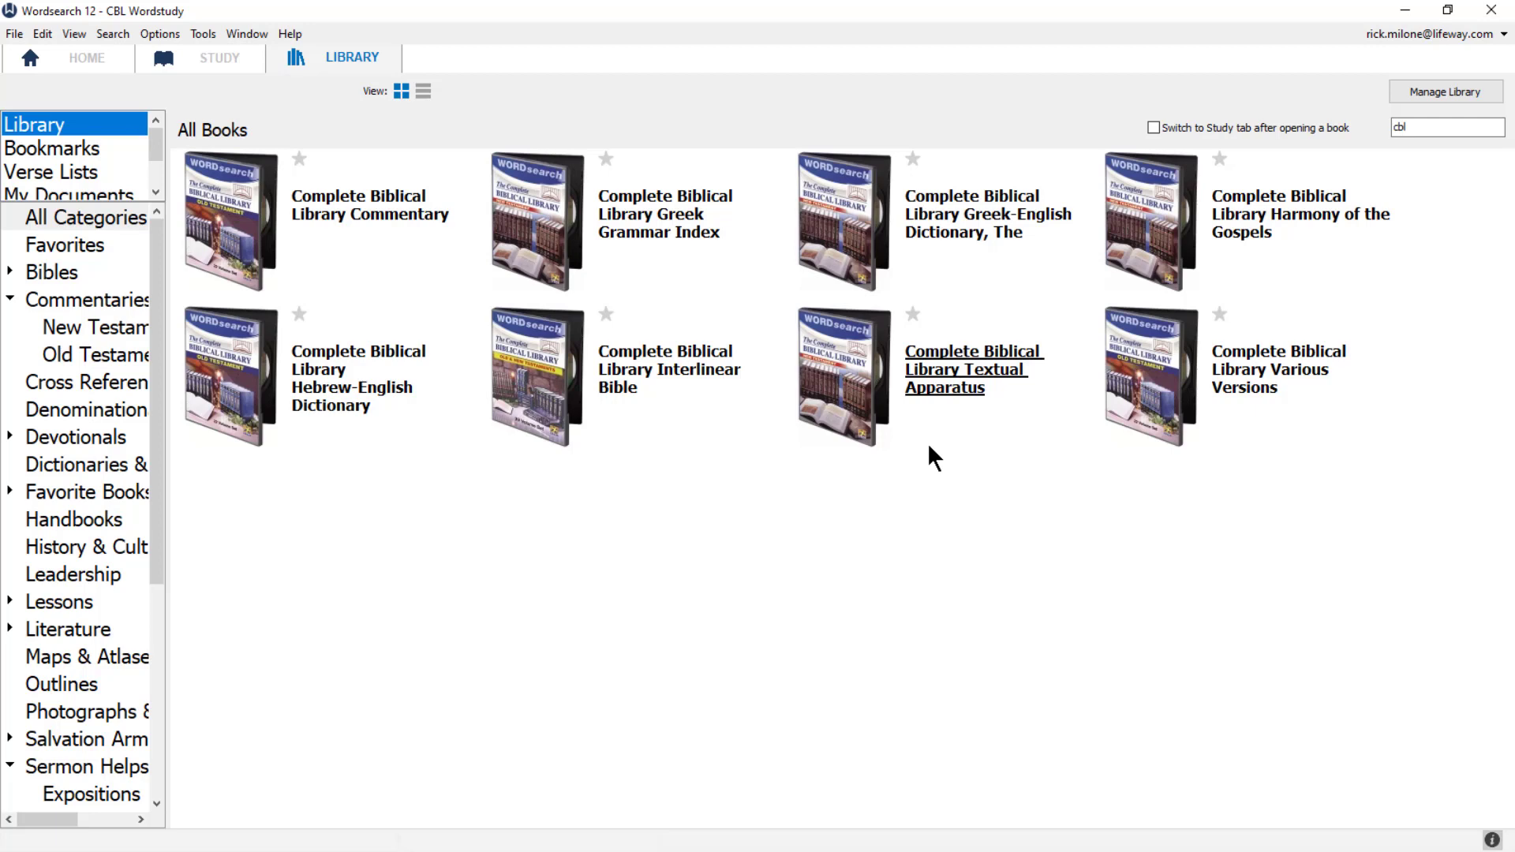
click(207, 67)
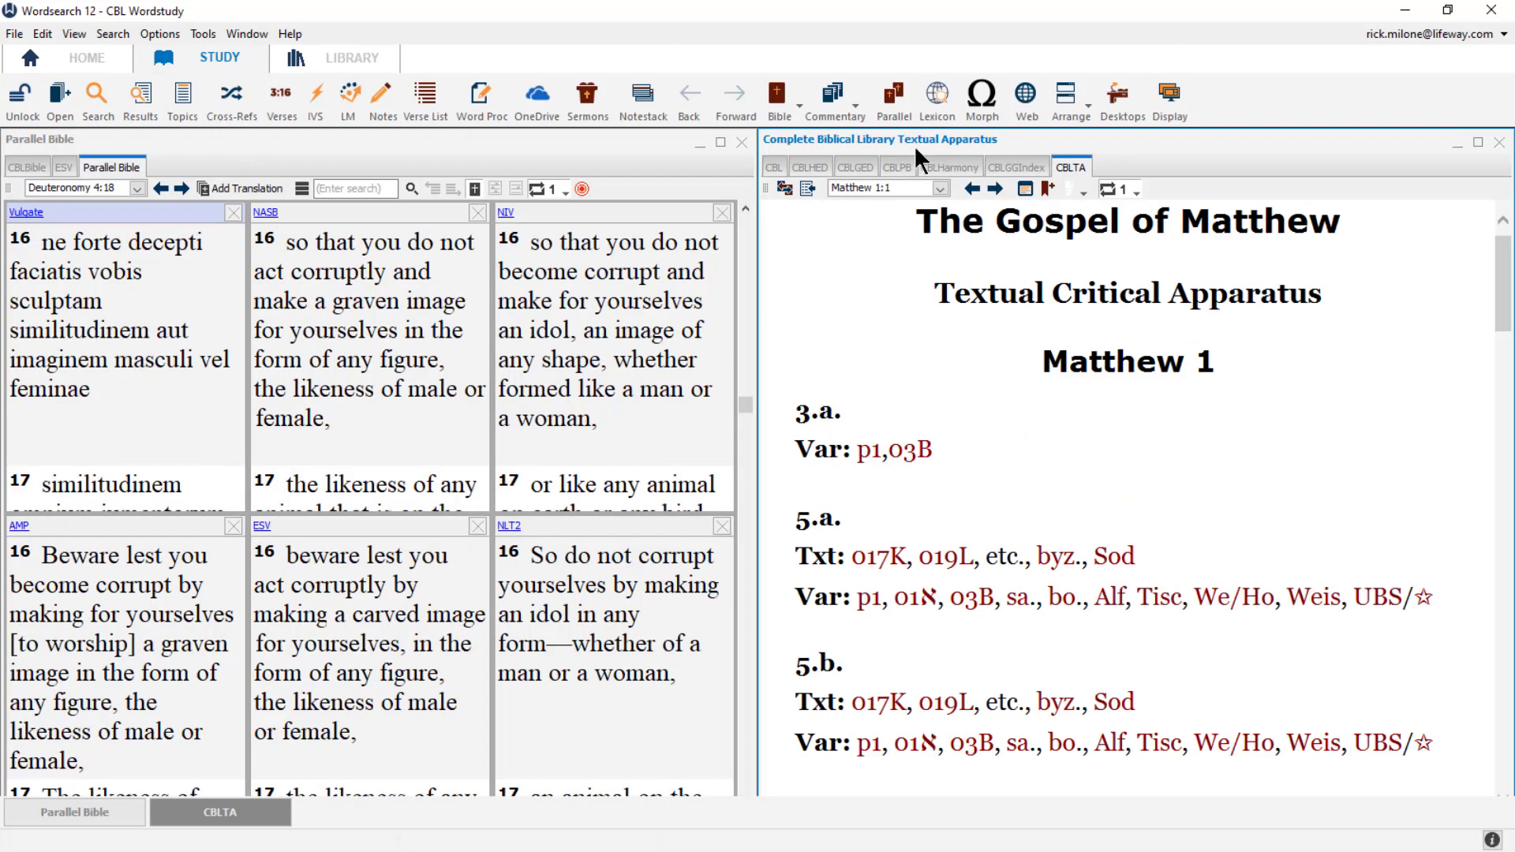
Open the Lexicon Explorer and remove all lexicons from its list of included lexicons
click(936, 95)
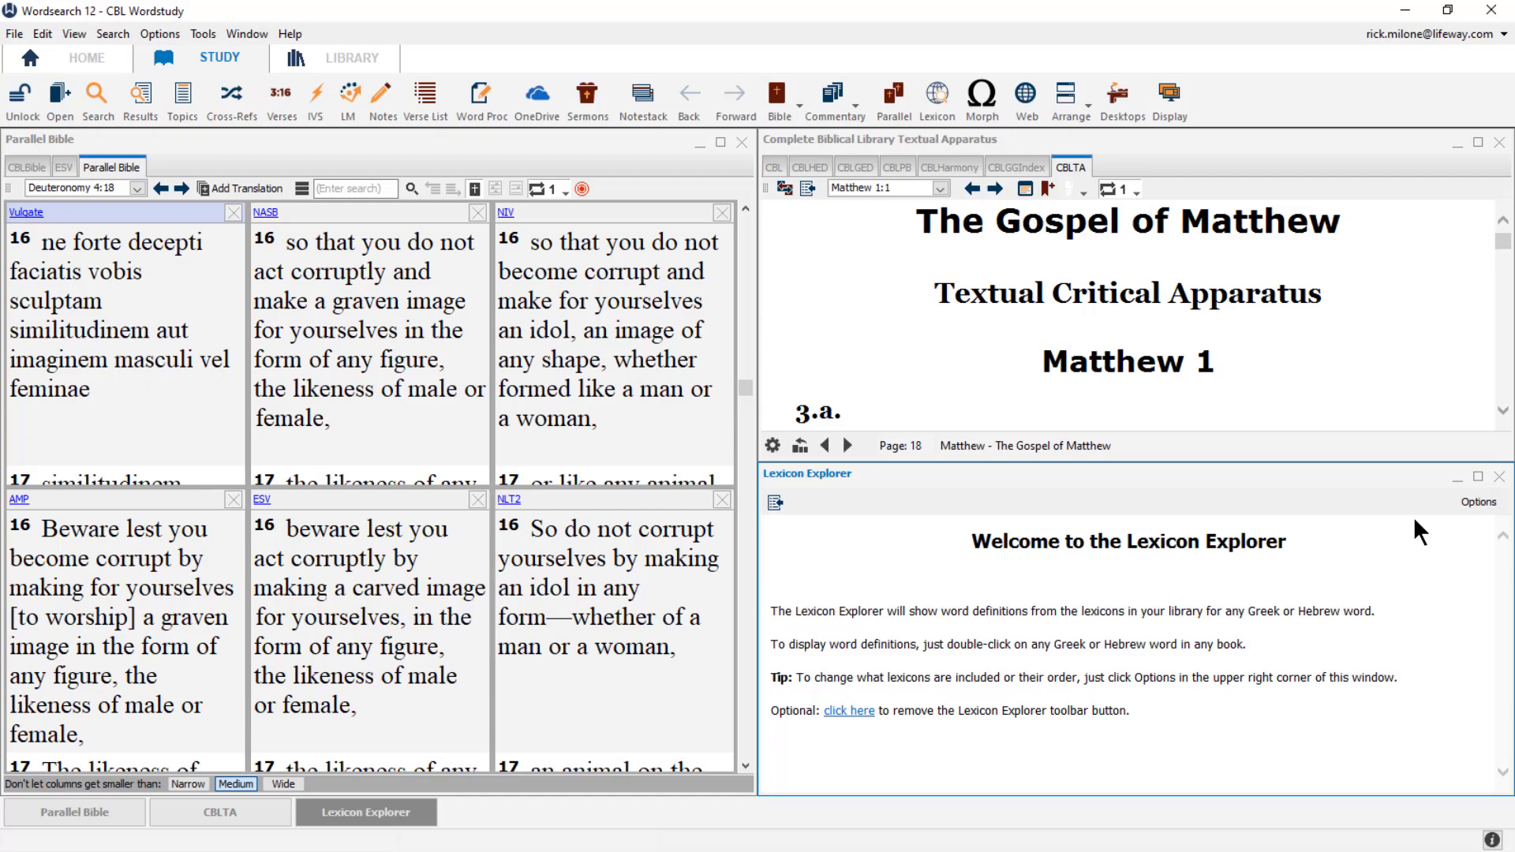
click(1481, 504)
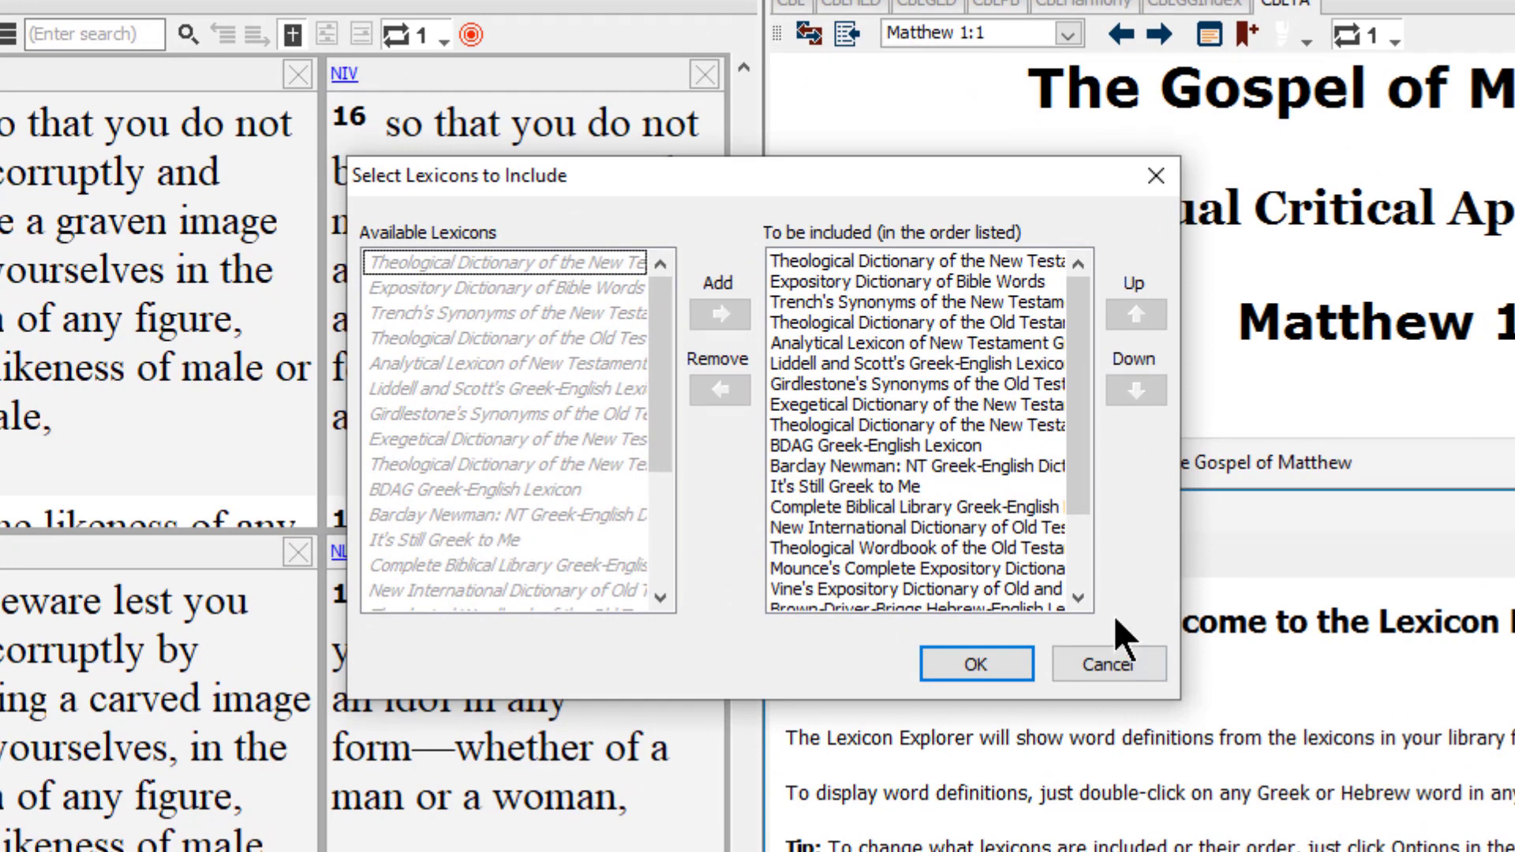
click(945, 530)
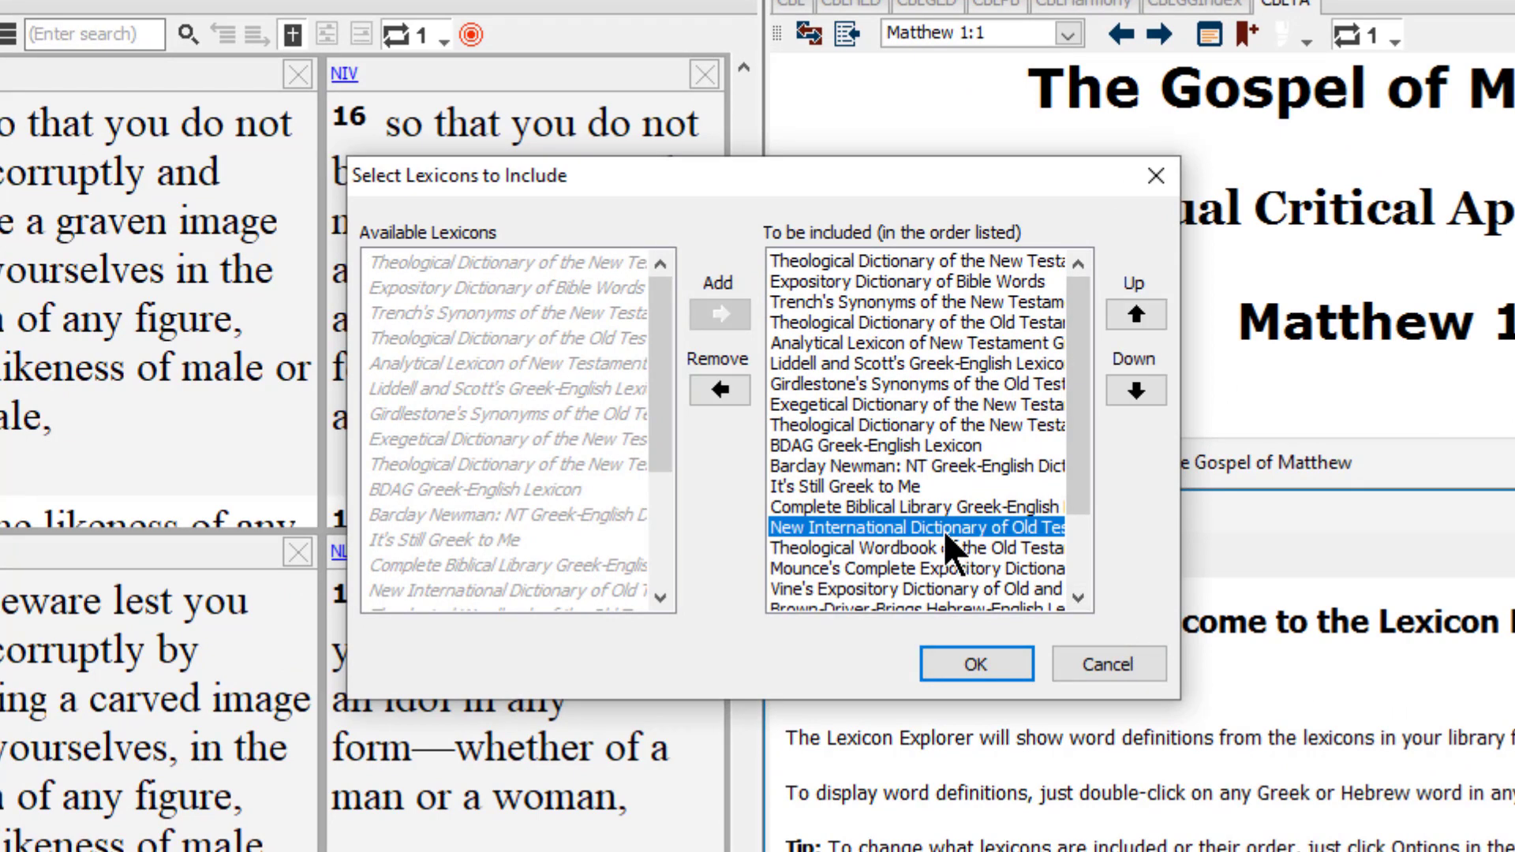
click(940, 265)
drag(1072, 434, 1058, 552)
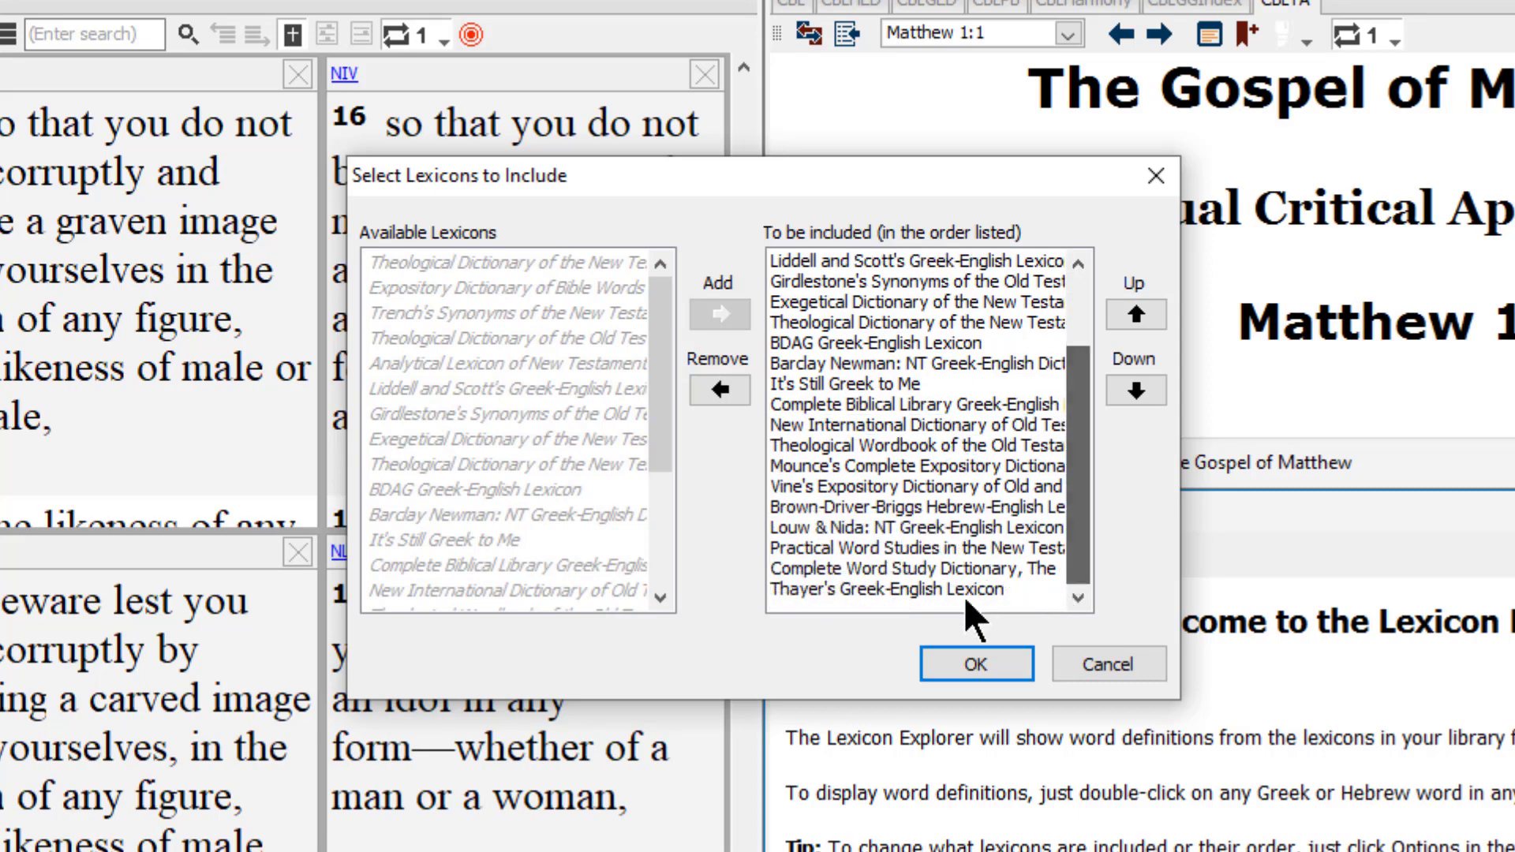
shift+click(926, 584)
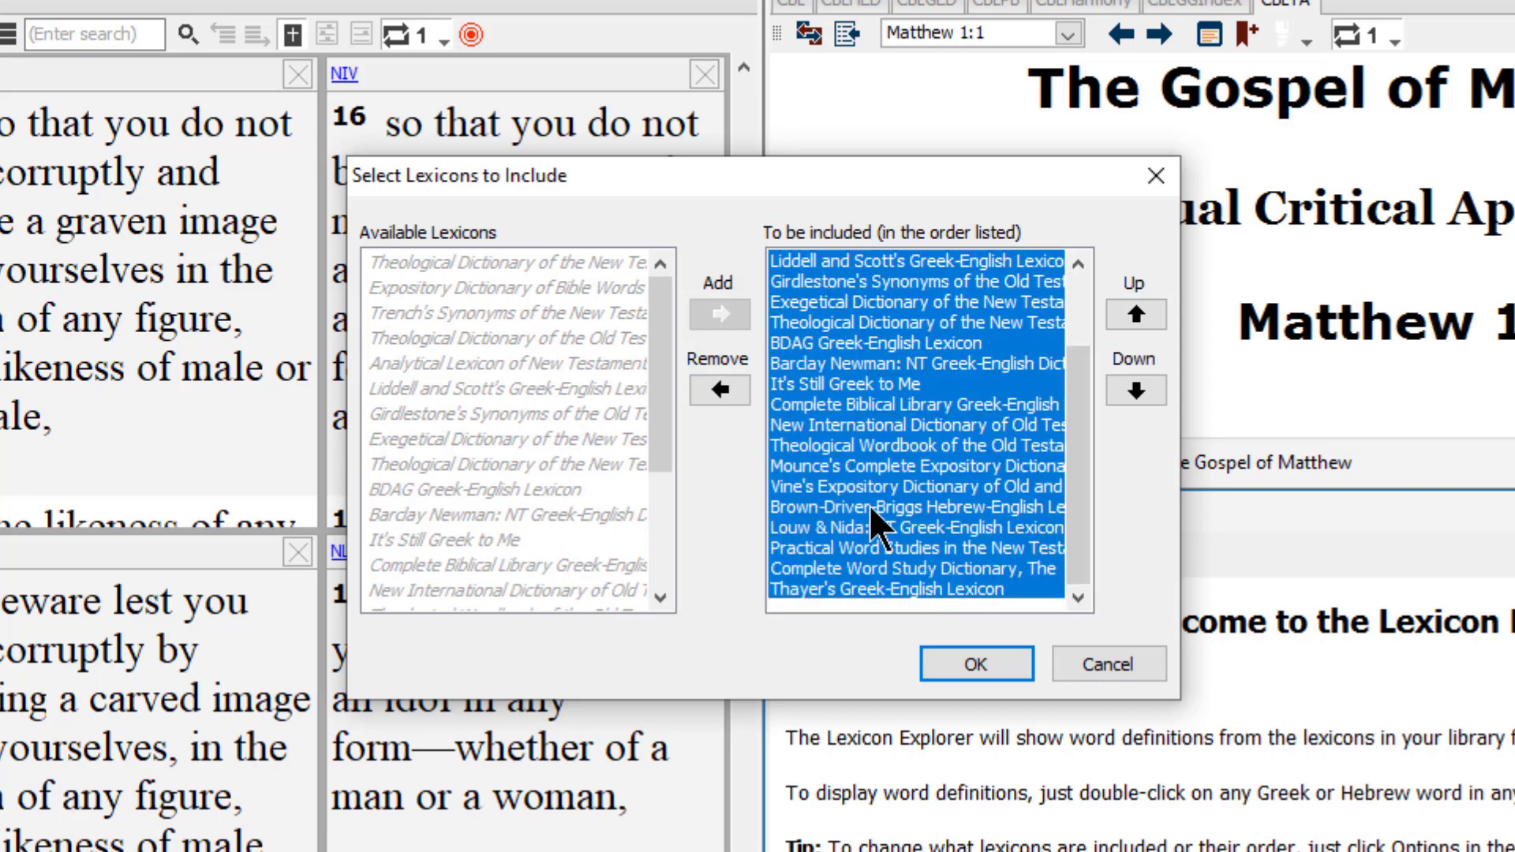
click(731, 391)
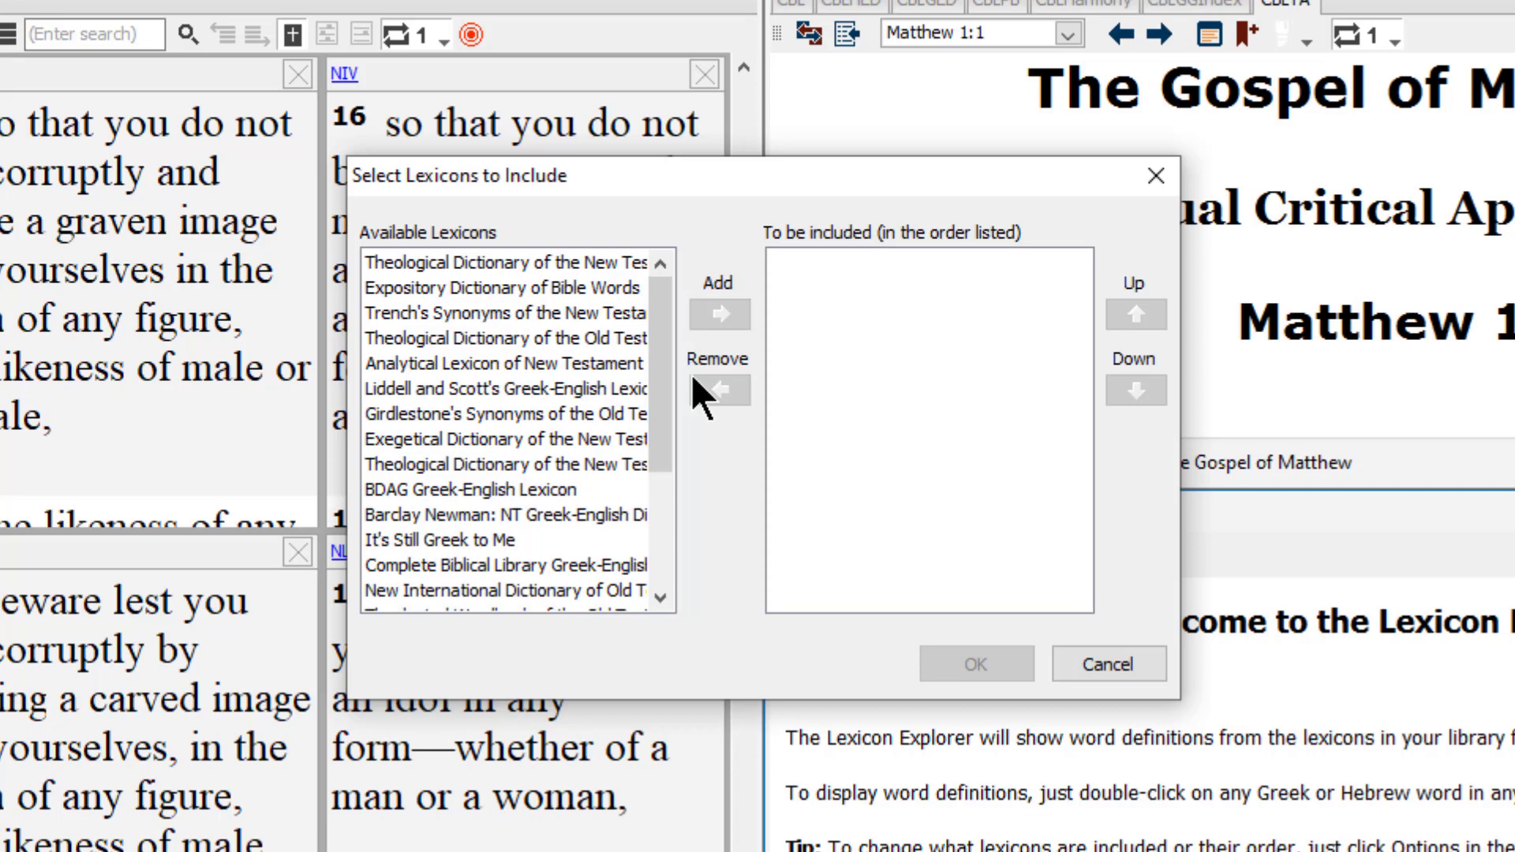
Include the Complete Word Study Dictionary, Expository Dictionary of Bible Words and Practical Word Studies in the New Testament, in that order
drag(655, 443, 655, 565)
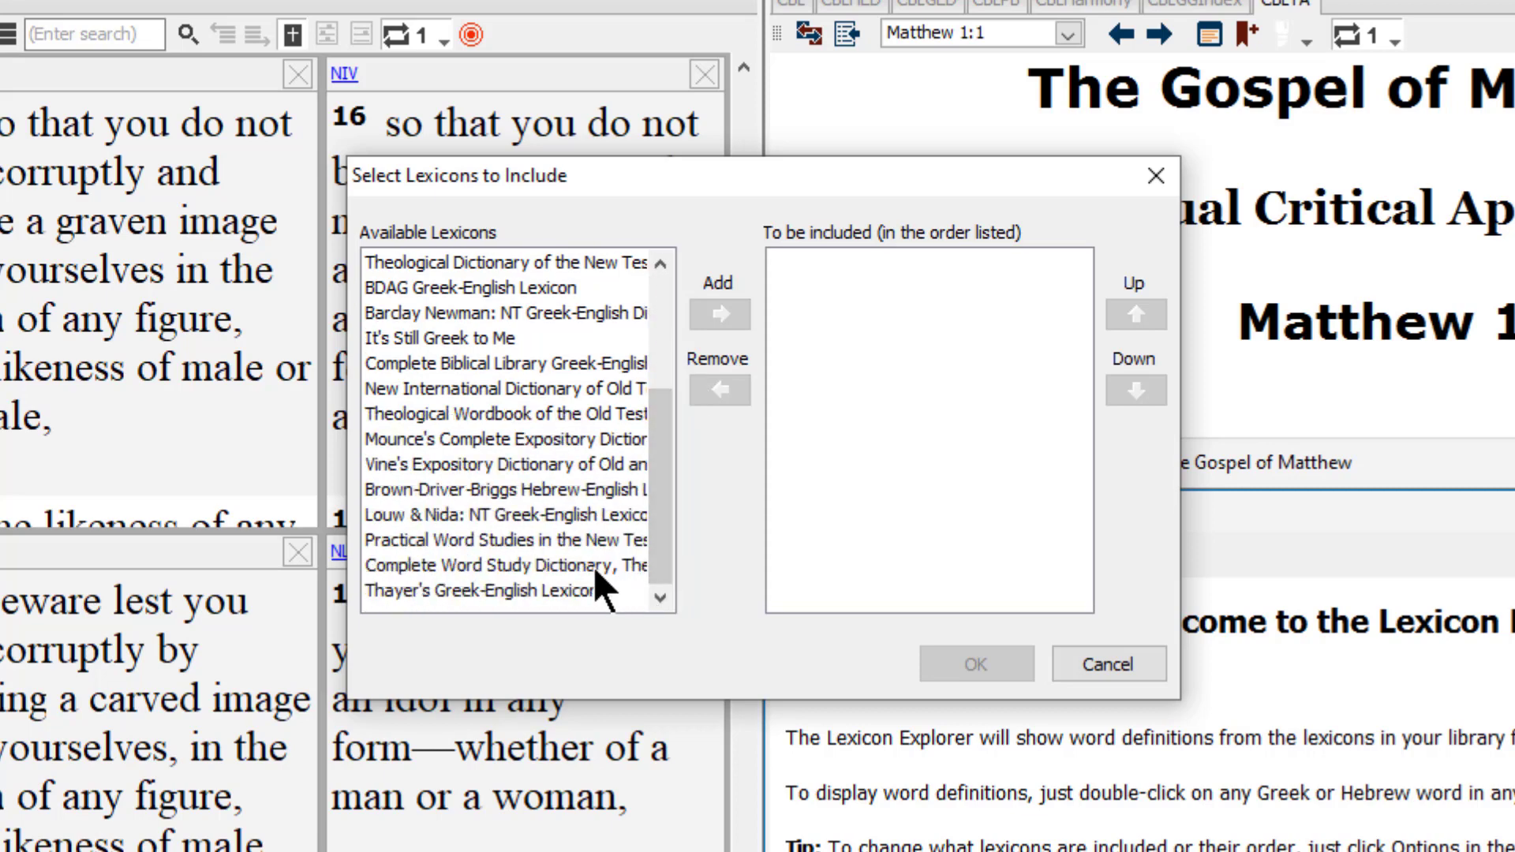
double_click(594, 566)
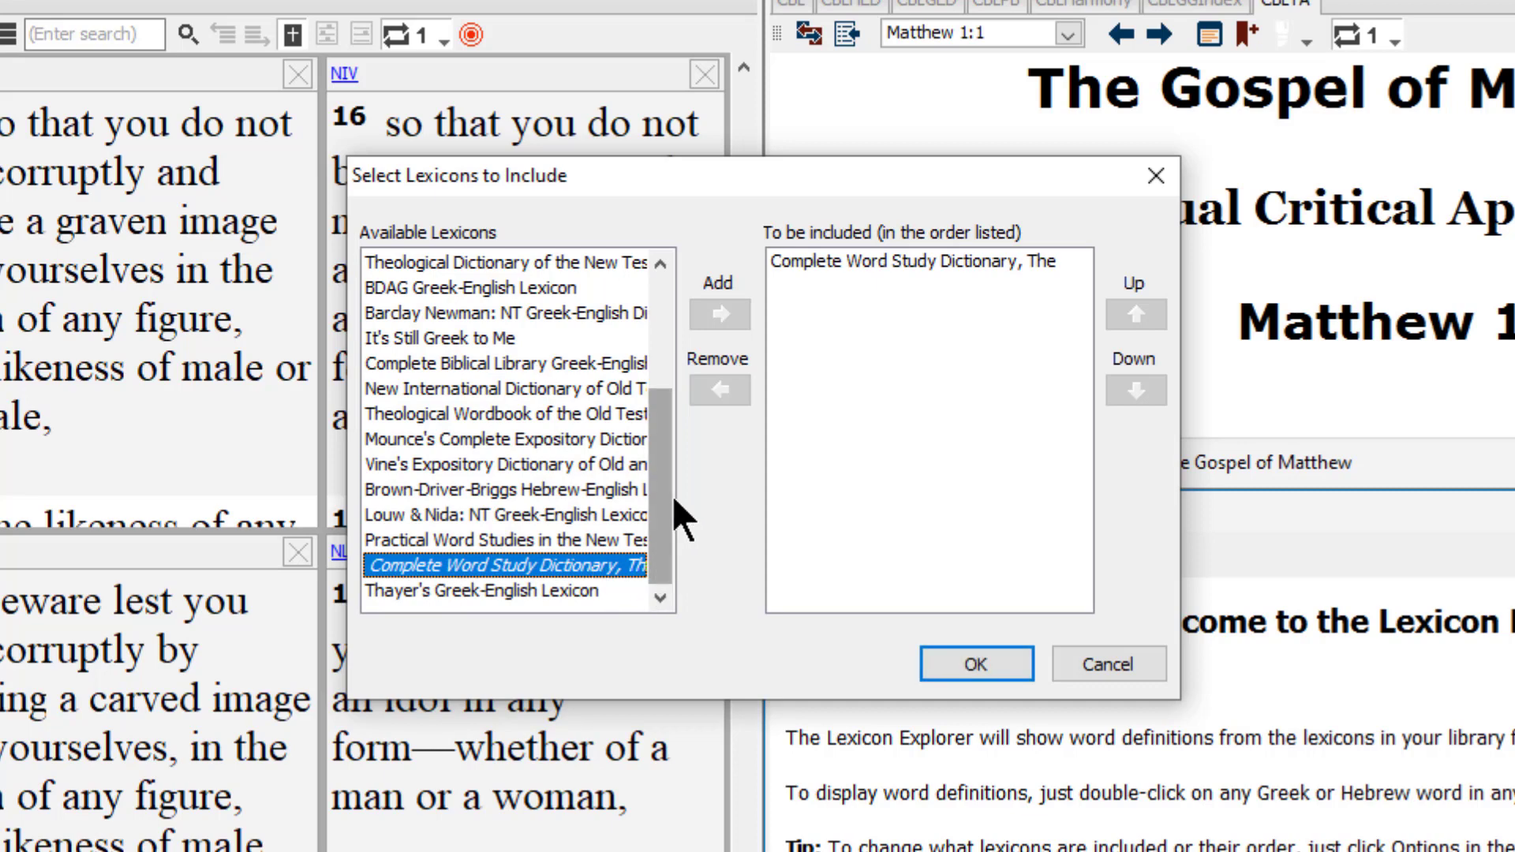
drag(653, 475, 655, 339)
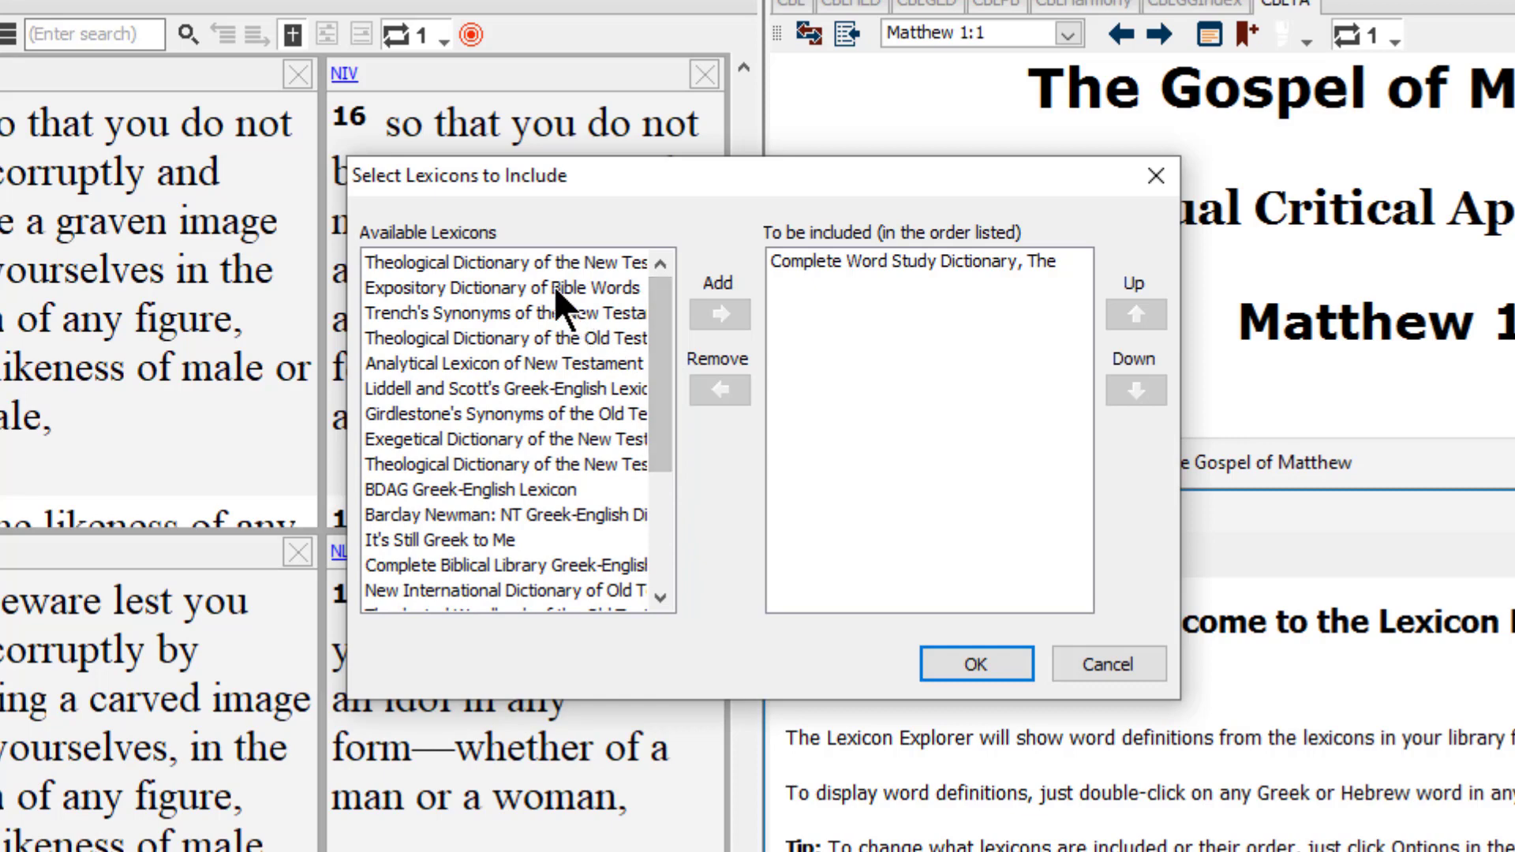
double_click(554, 285)
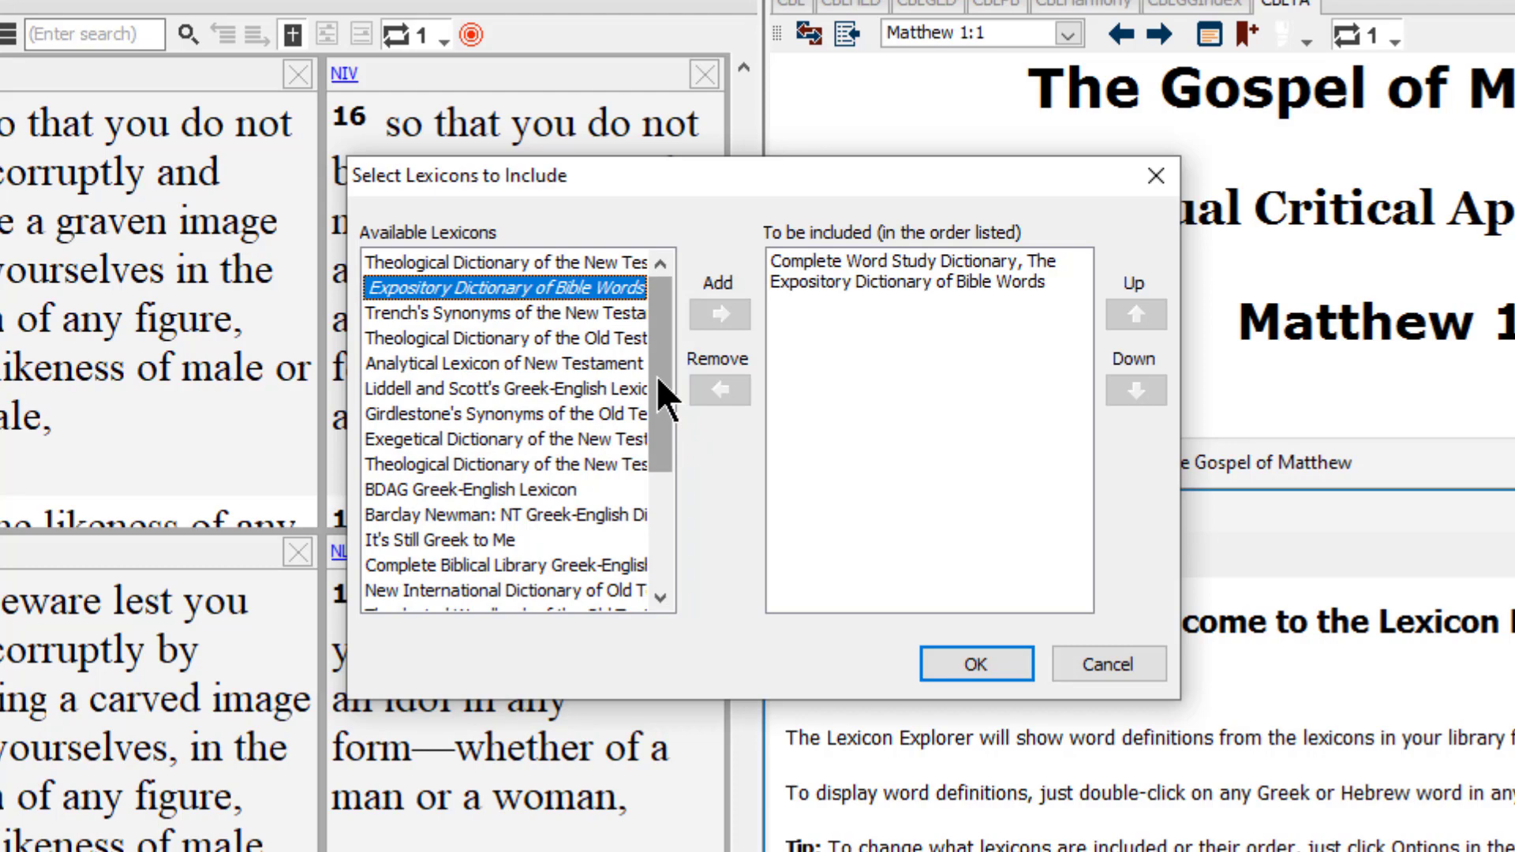
drag(657, 375, 659, 527)
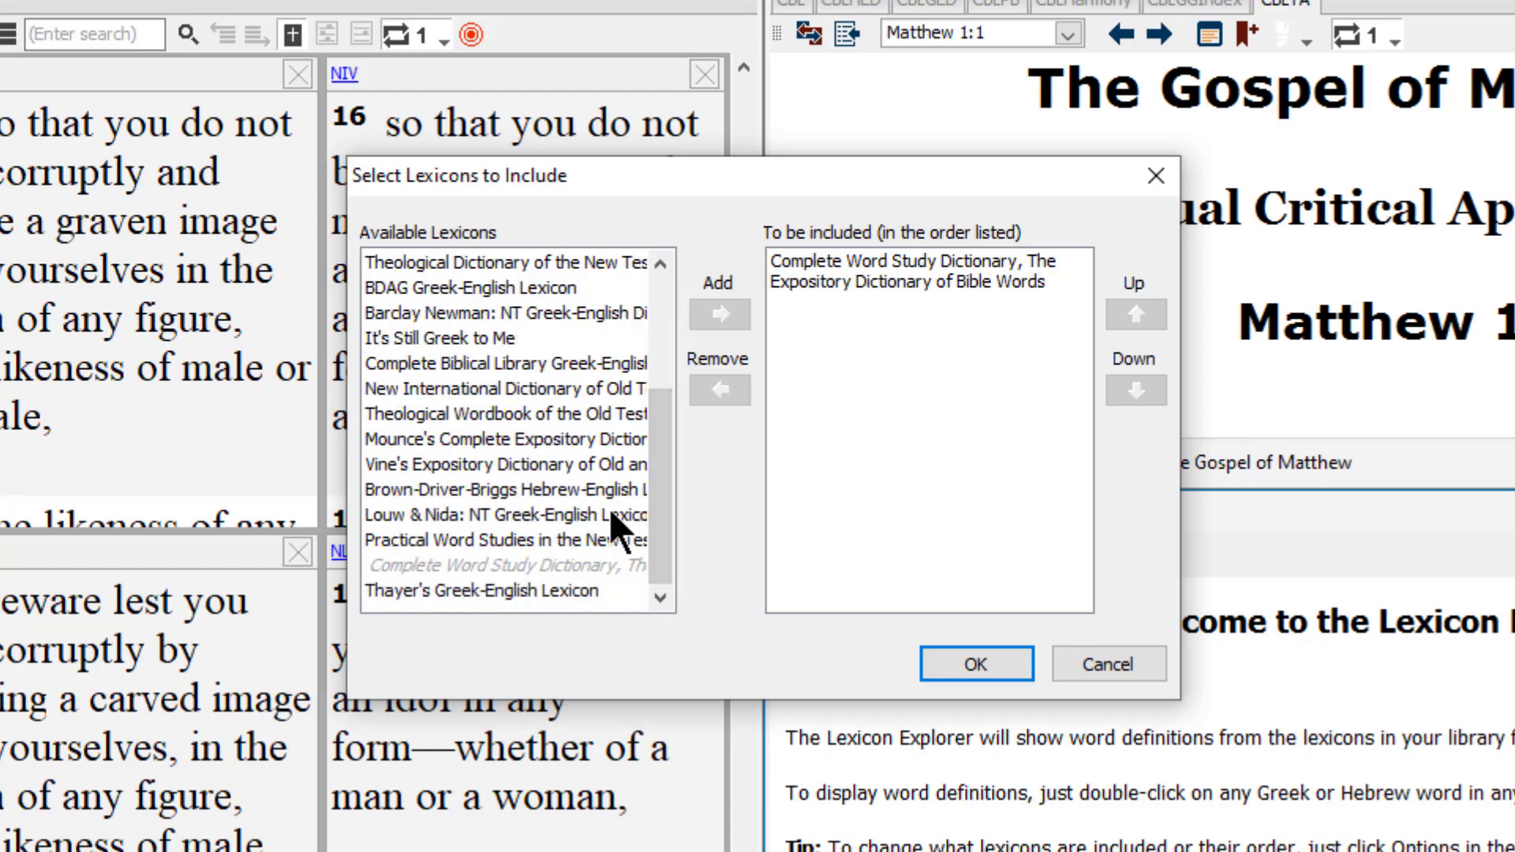
double_click(600, 539)
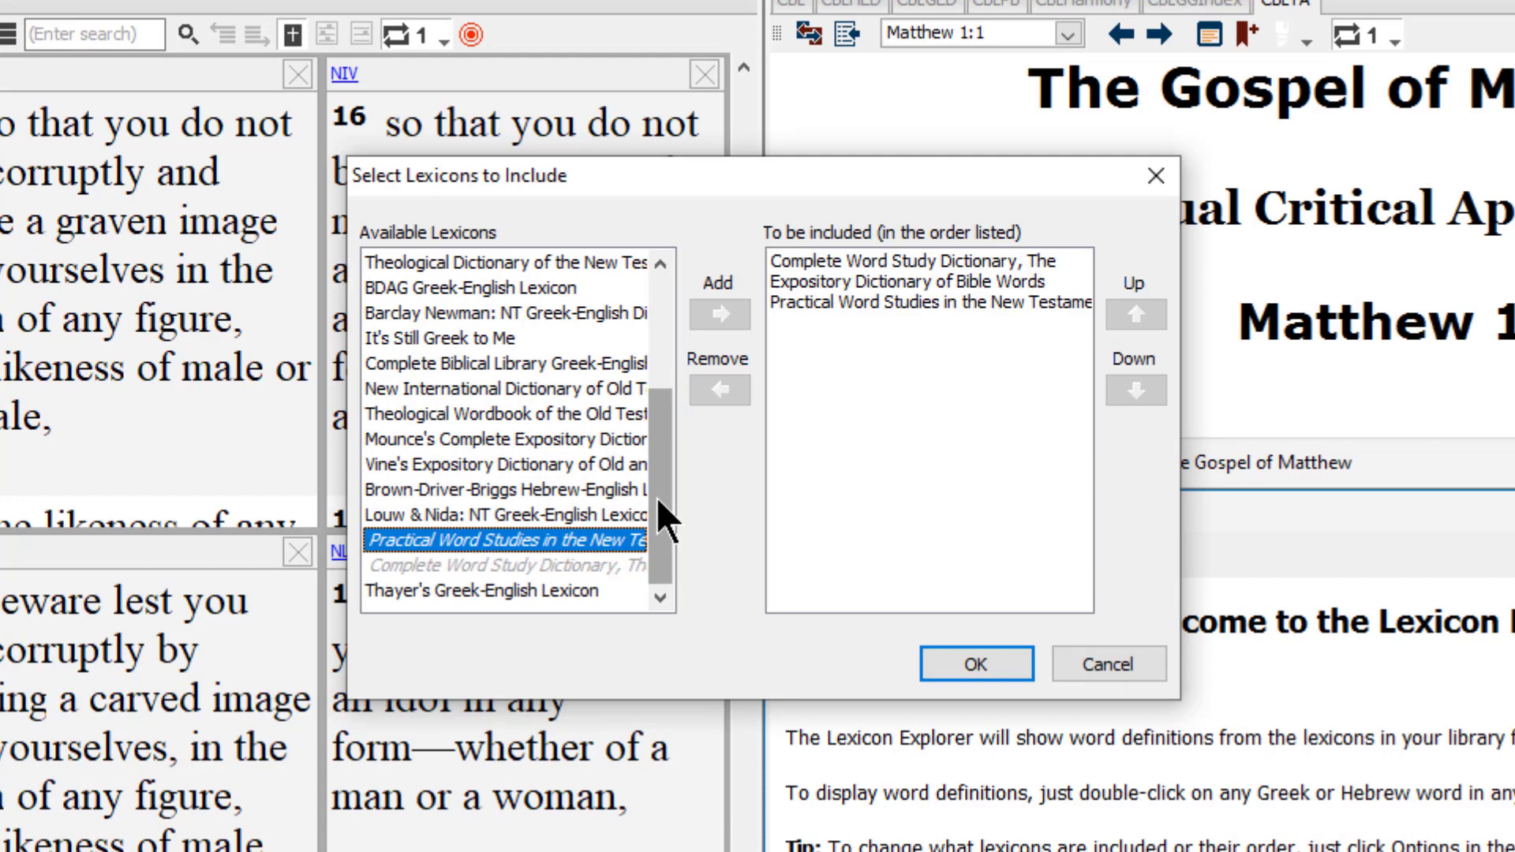
Include the Exegetical Dictionary of the New Testament, both Theological Dictionary of the New Testament entries, and Mounce's Complete Expository Dictionary
drag(668, 489, 667, 328)
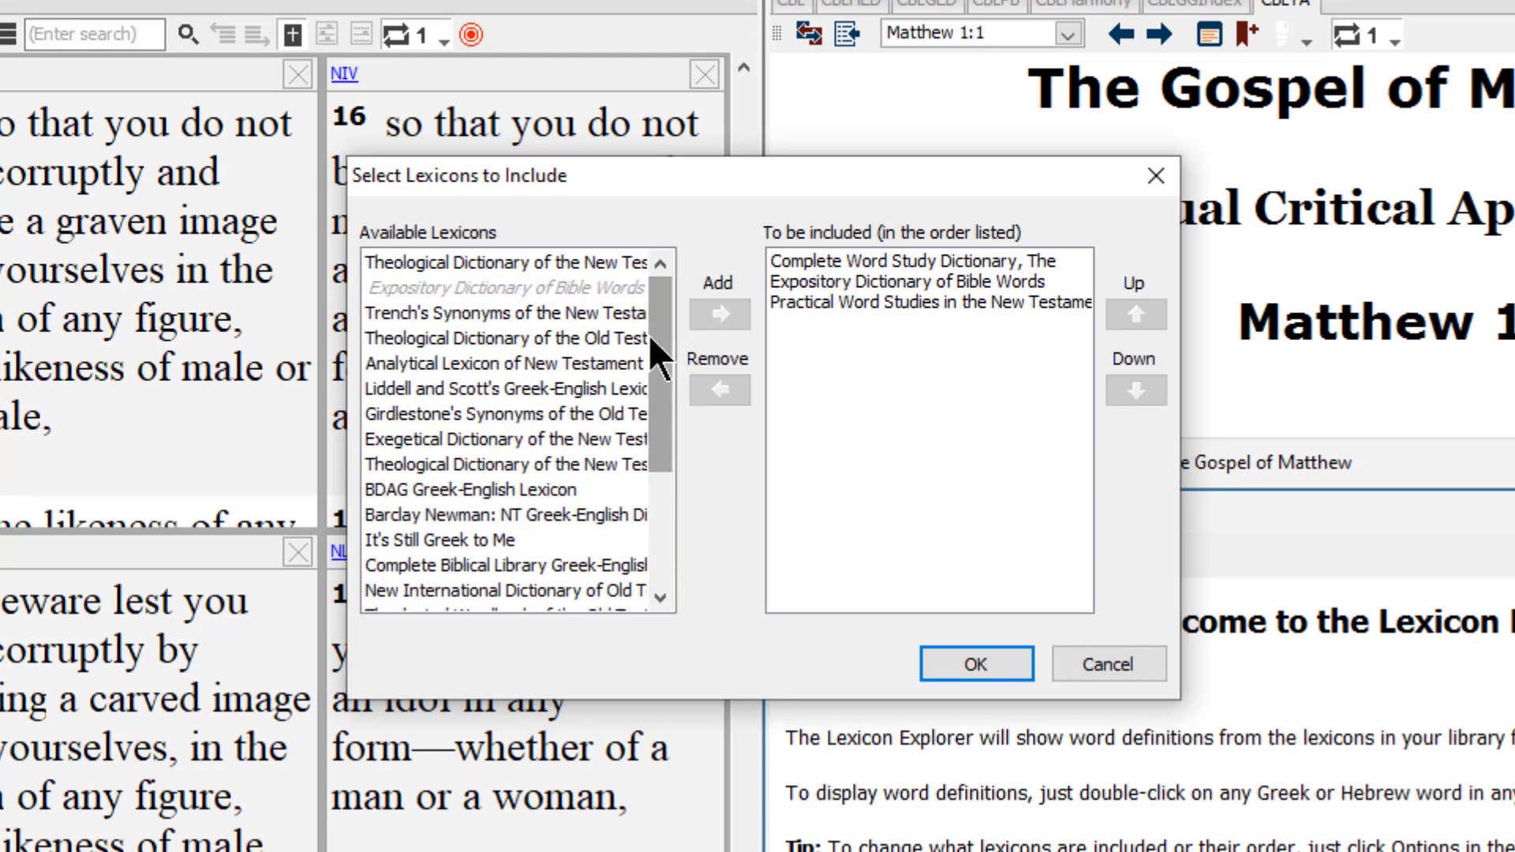
double_click(498, 439)
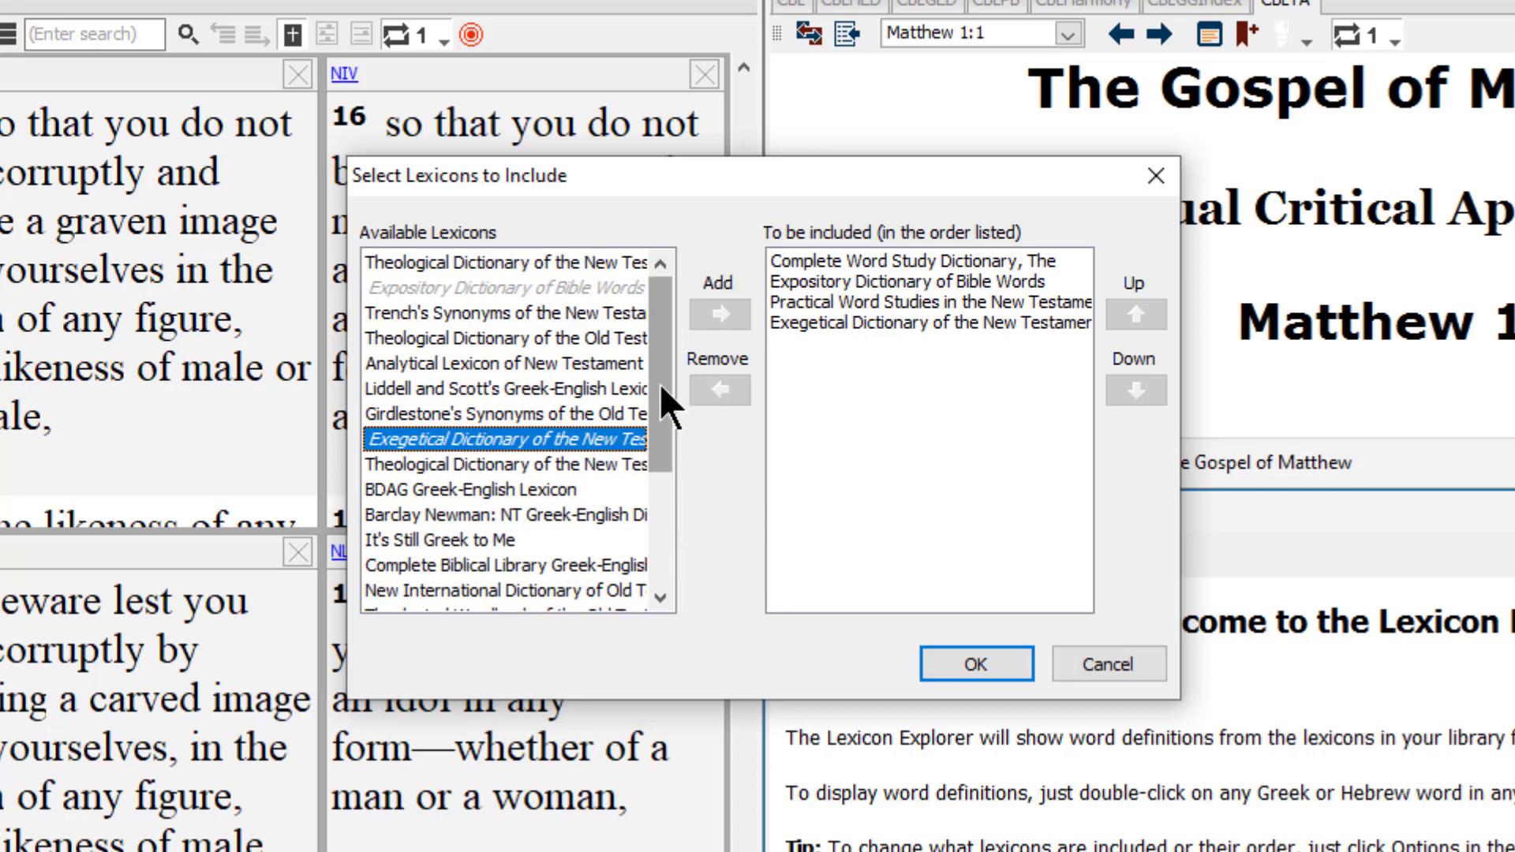
double_click(626, 257)
drag(671, 359, 668, 442)
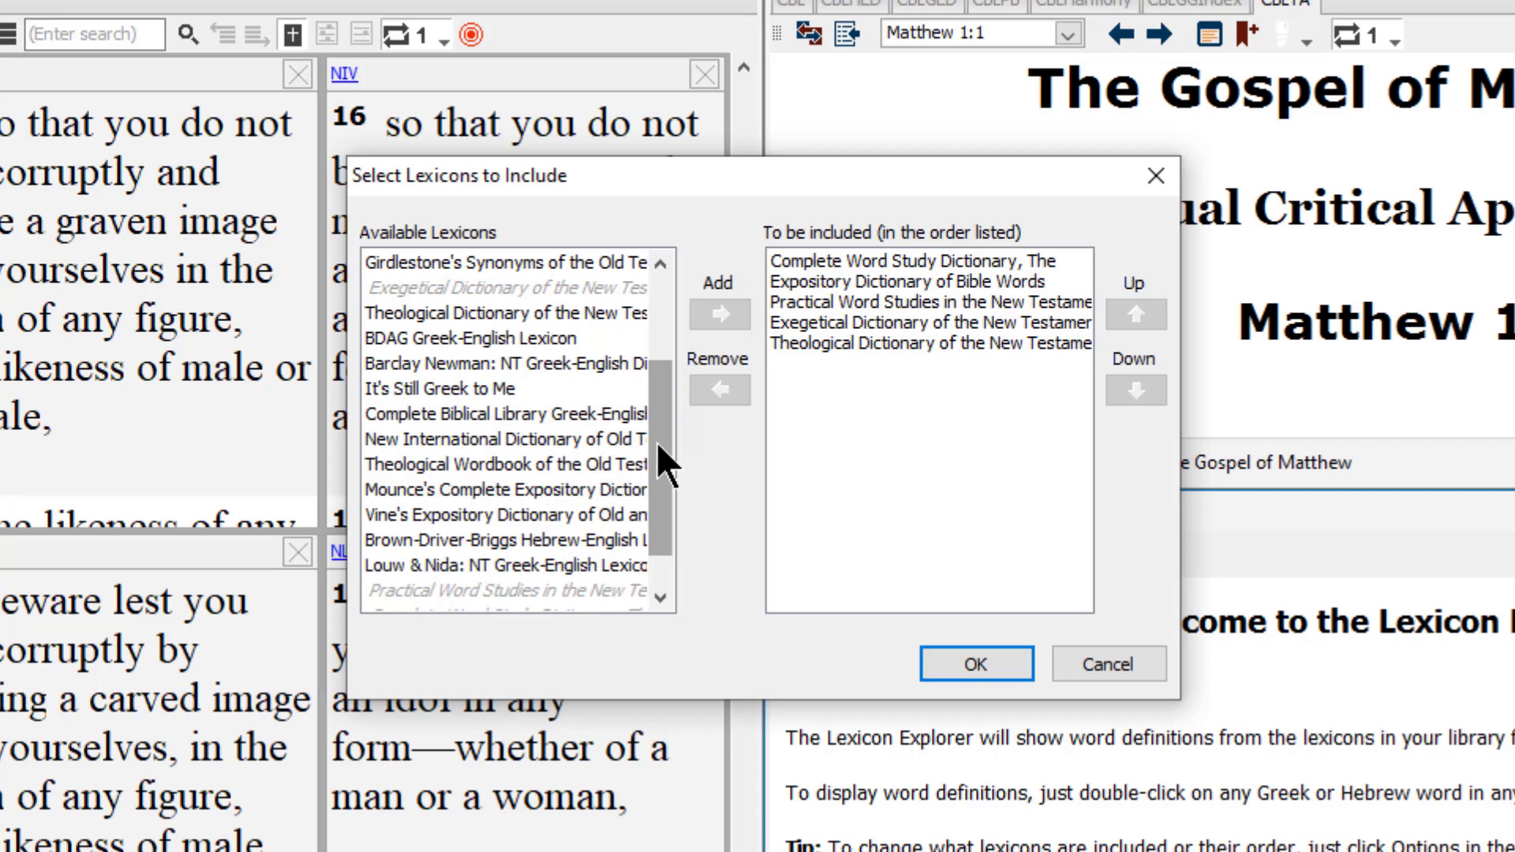
double_click(595, 312)
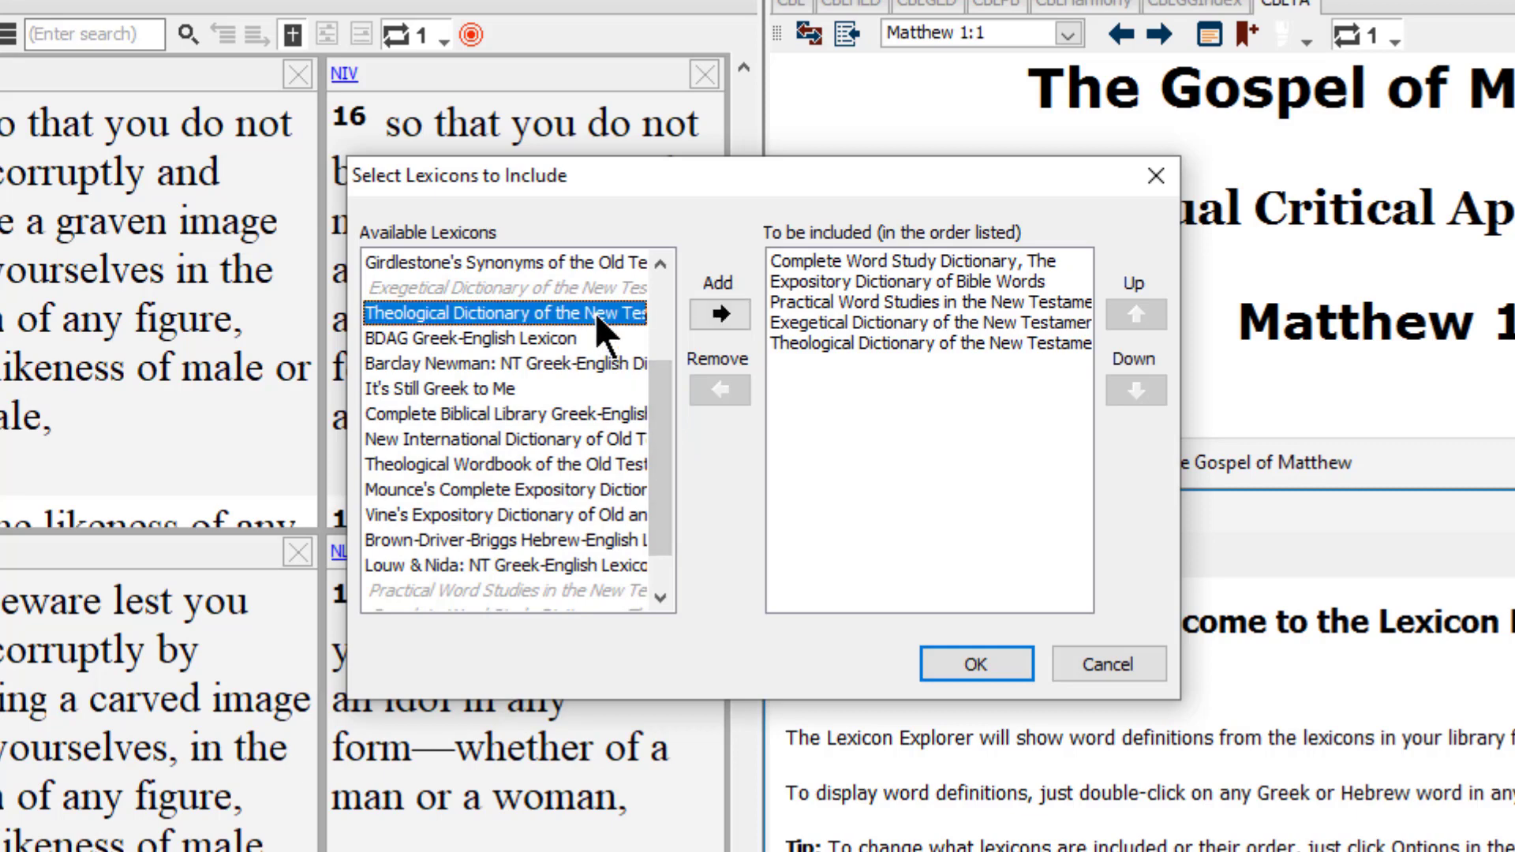
double_click(573, 489)
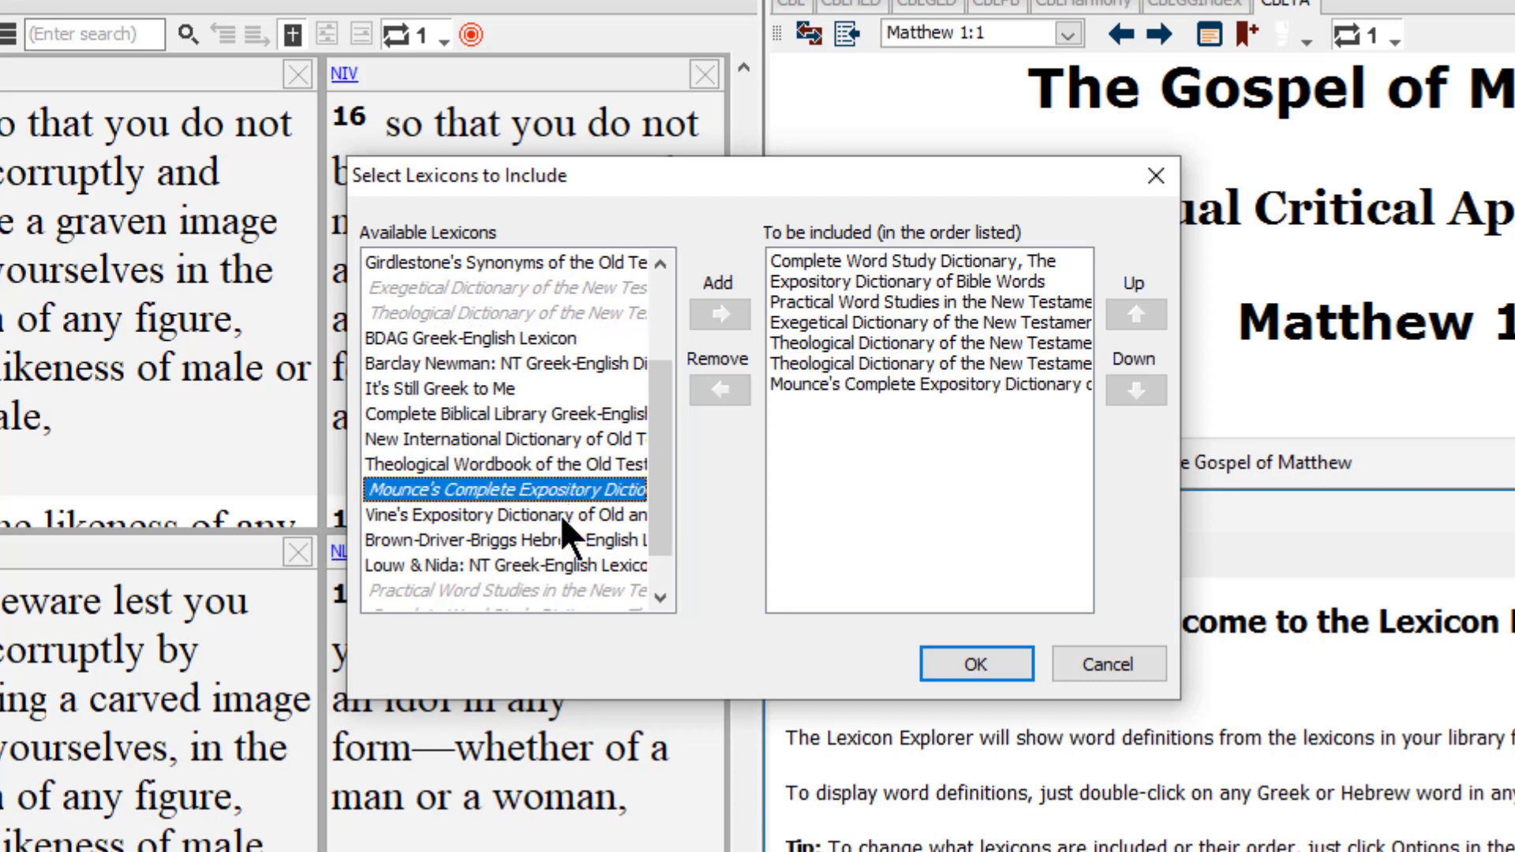
Include Vine's Expository Dictionary, the Complete Biblical Library Greek-English Dictionary and Barclay Newman's NT Greek-English Dictionary, in that order
double_click(561, 514)
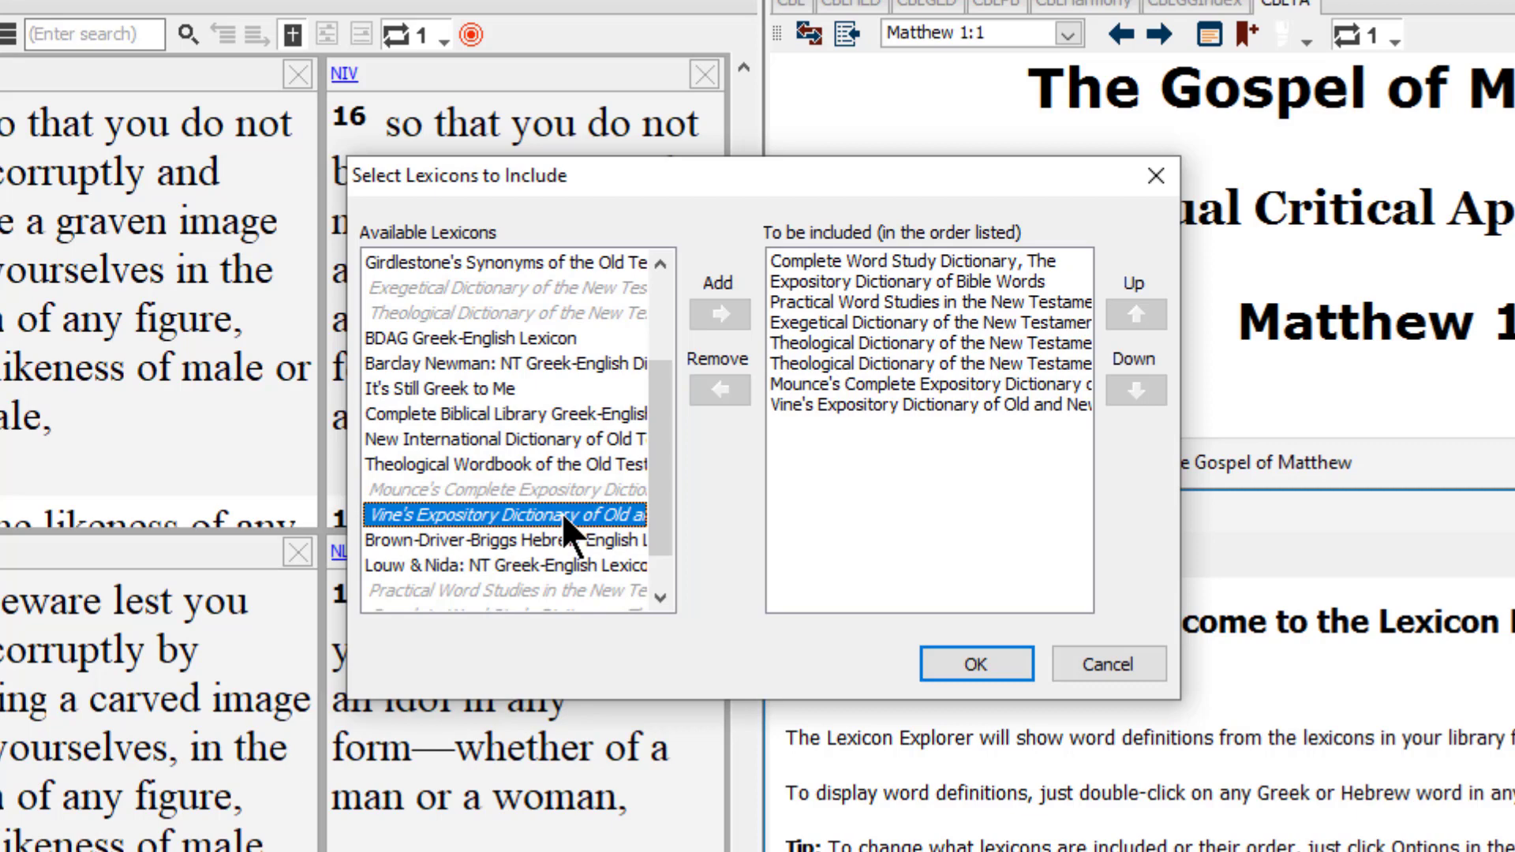
double_click(570, 412)
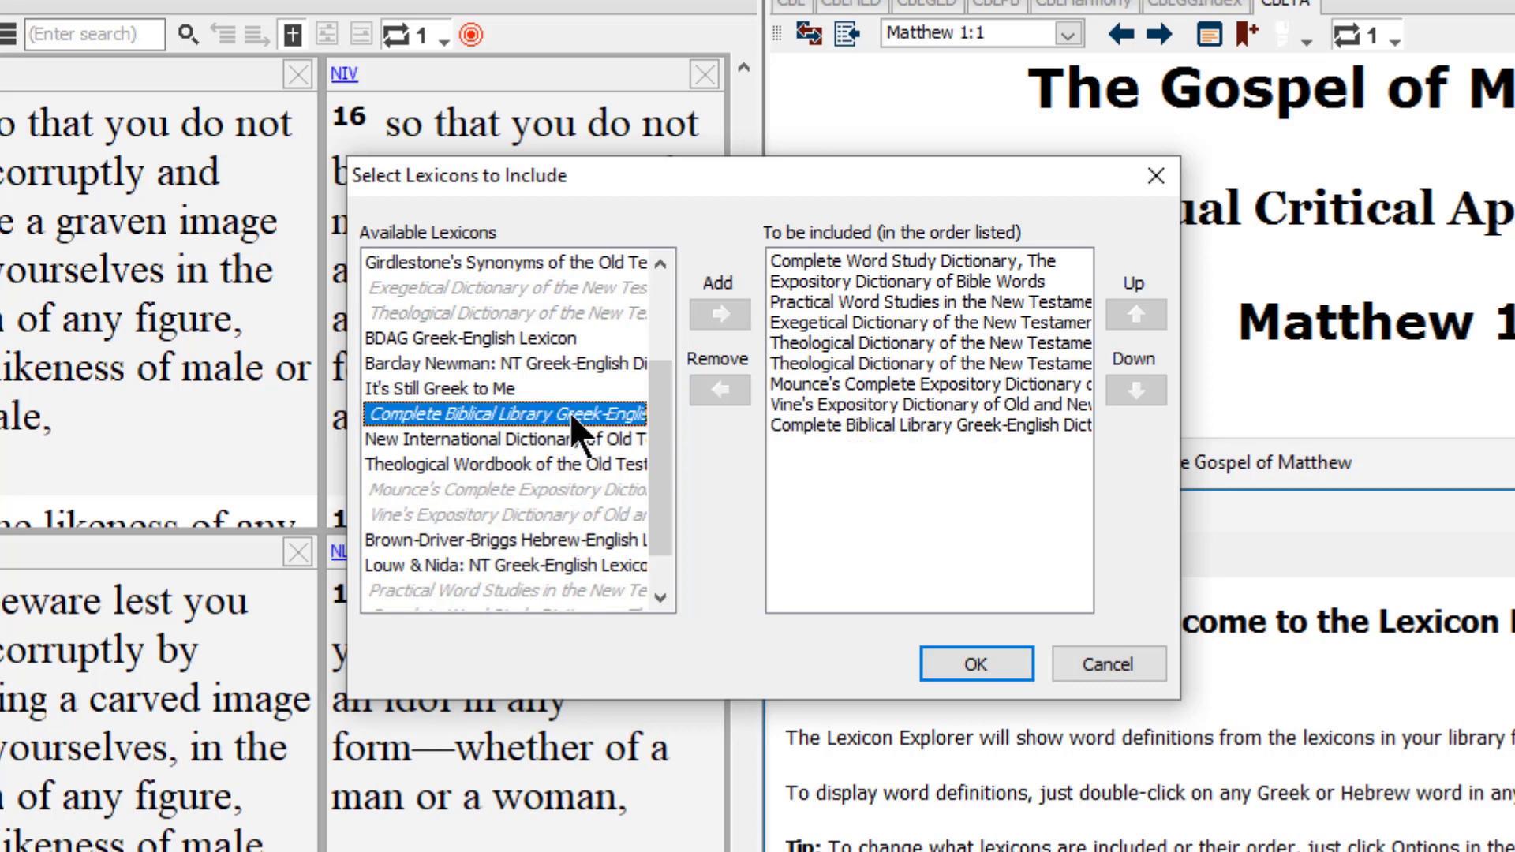
double_click(569, 363)
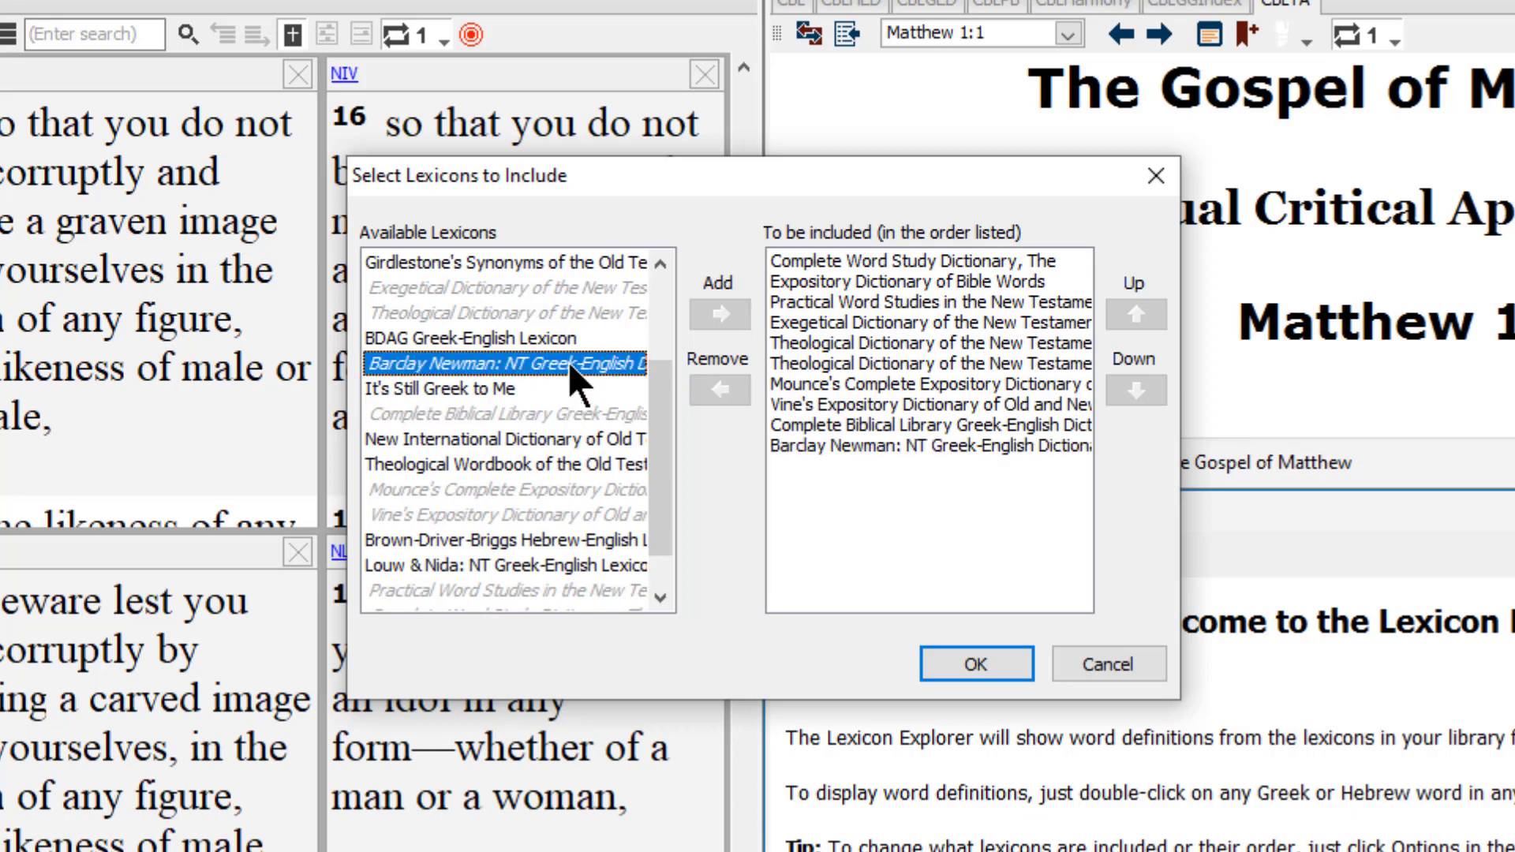
Include the Louw & Nida NT Greek-English Lexicon, followed by Liddell and Scott's Greek-English Lexicon
drag(655, 409, 658, 435)
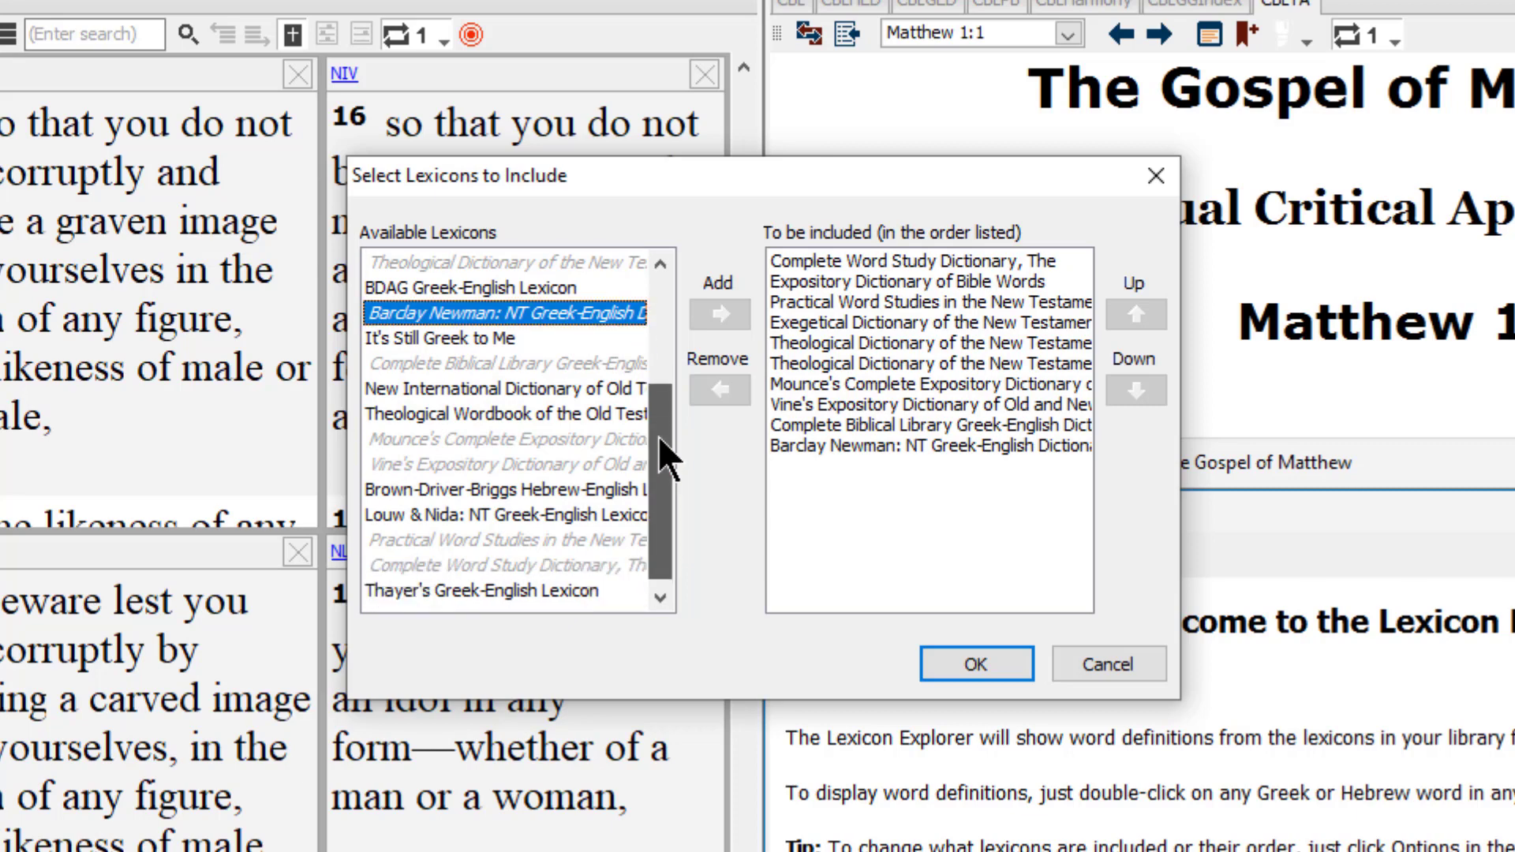
double_click(589, 511)
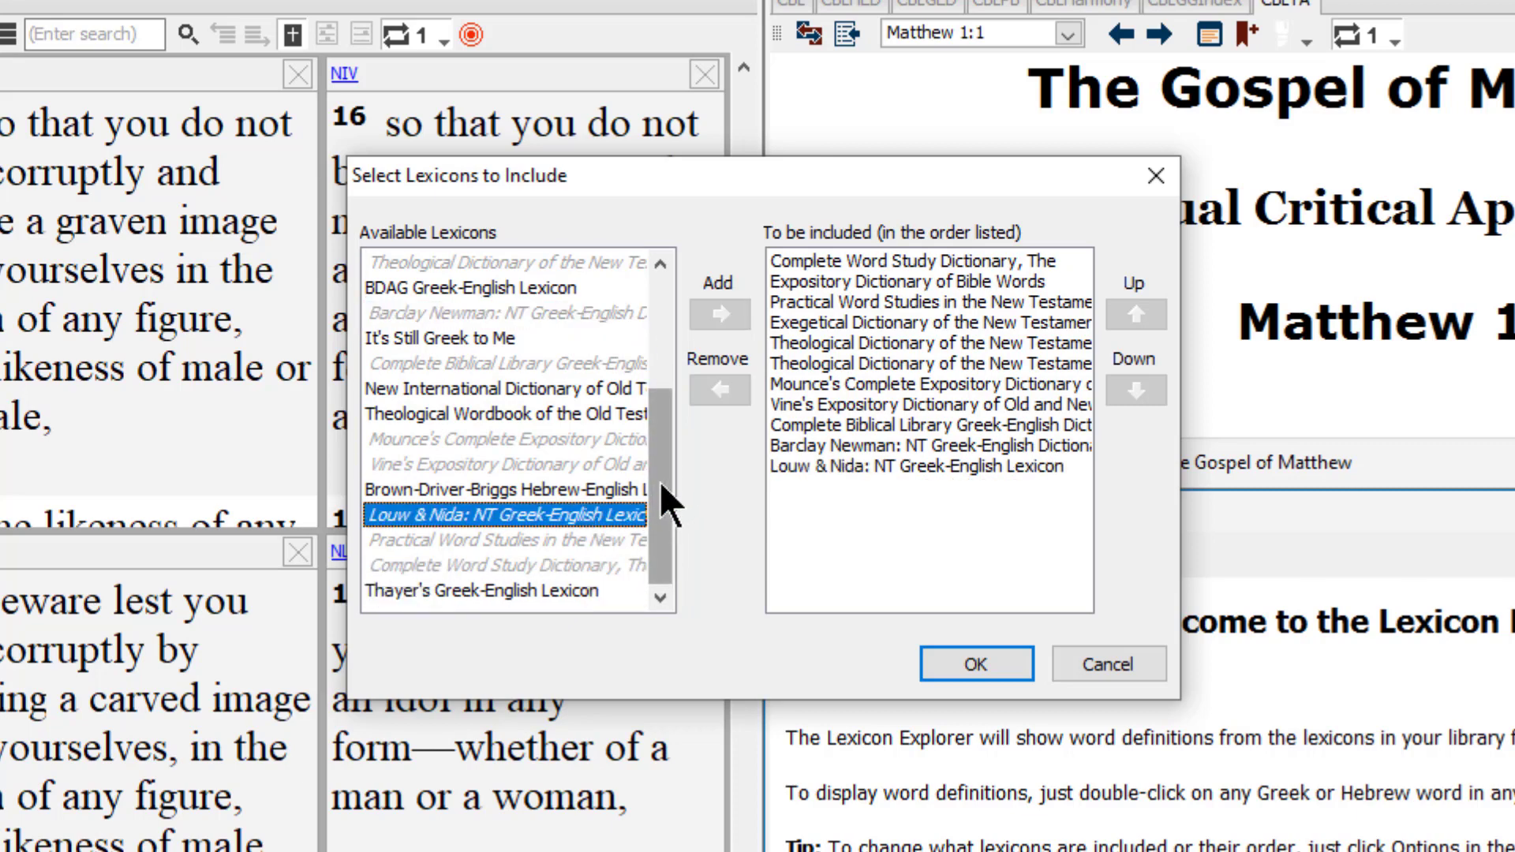
drag(660, 481, 671, 428)
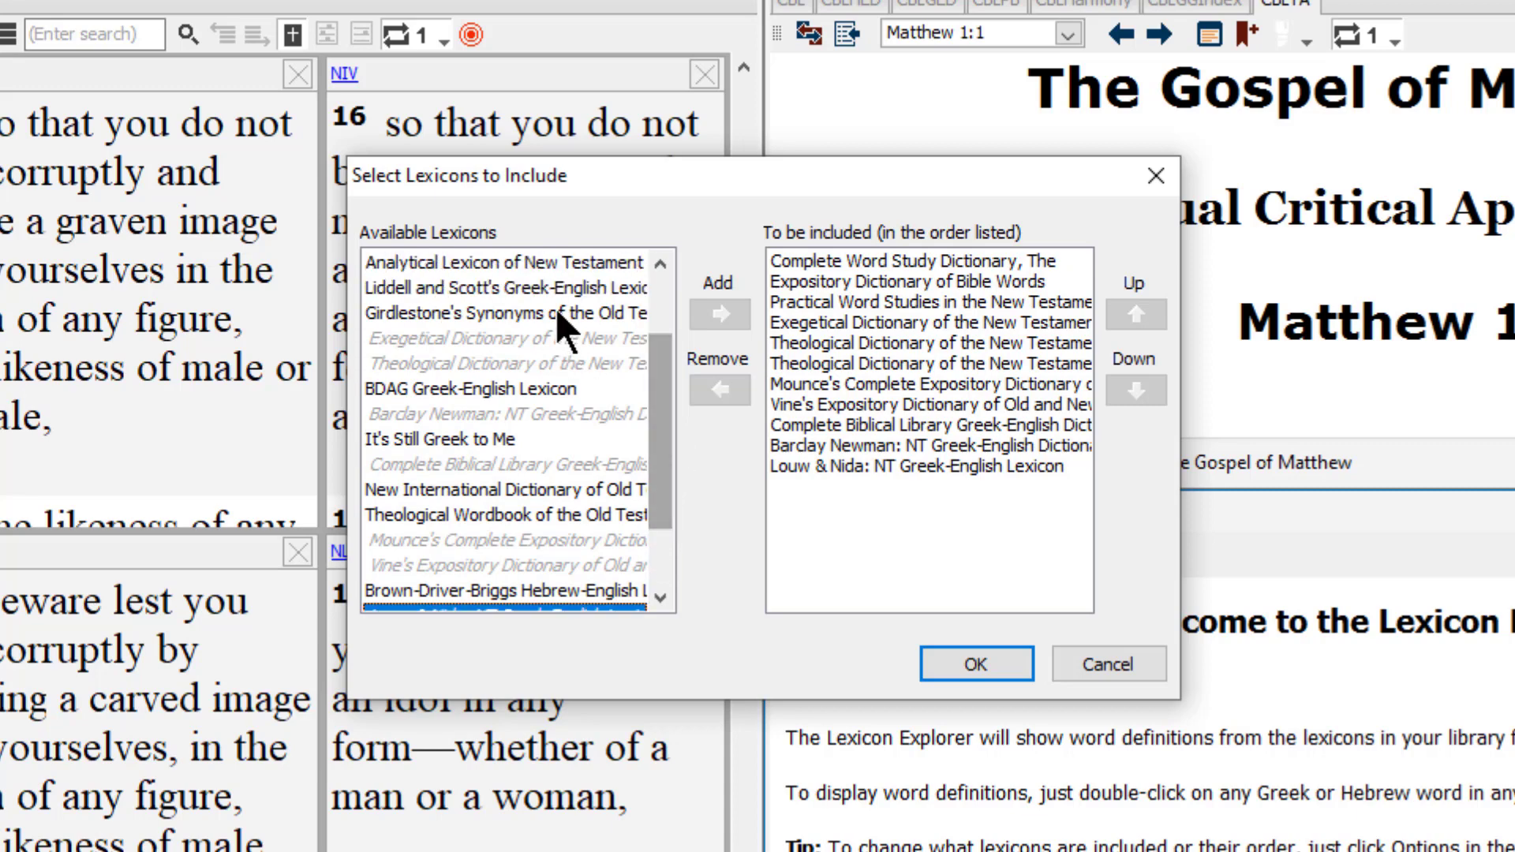
double_click(546, 286)
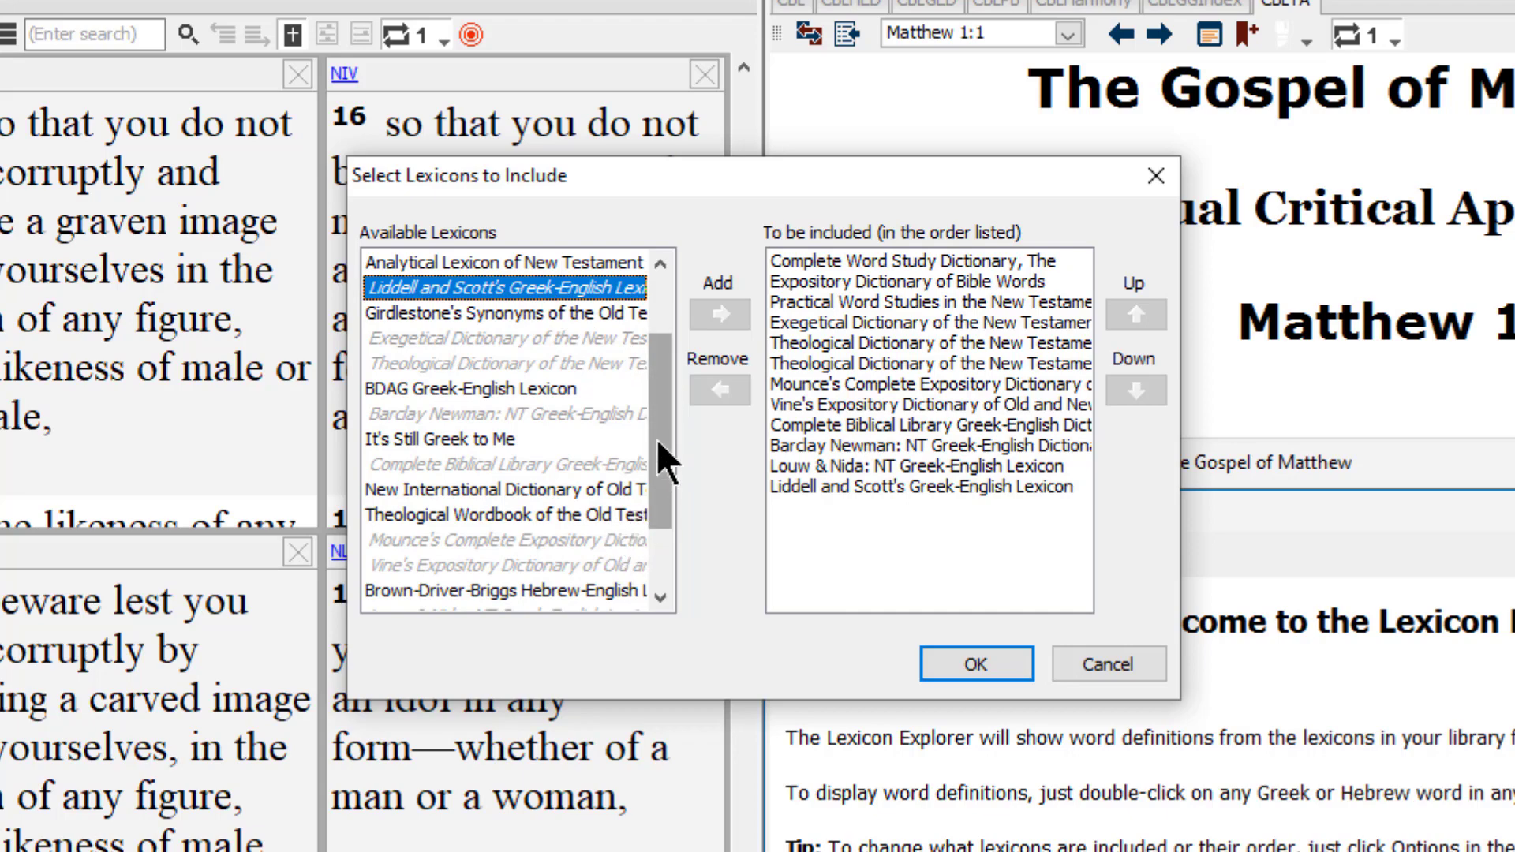
Include the Theological Dictionary of the Old Testament, Theological Wordbook of the Old Testament and New International Dictionary of Old Testament, in that order
drag(657, 439, 660, 326)
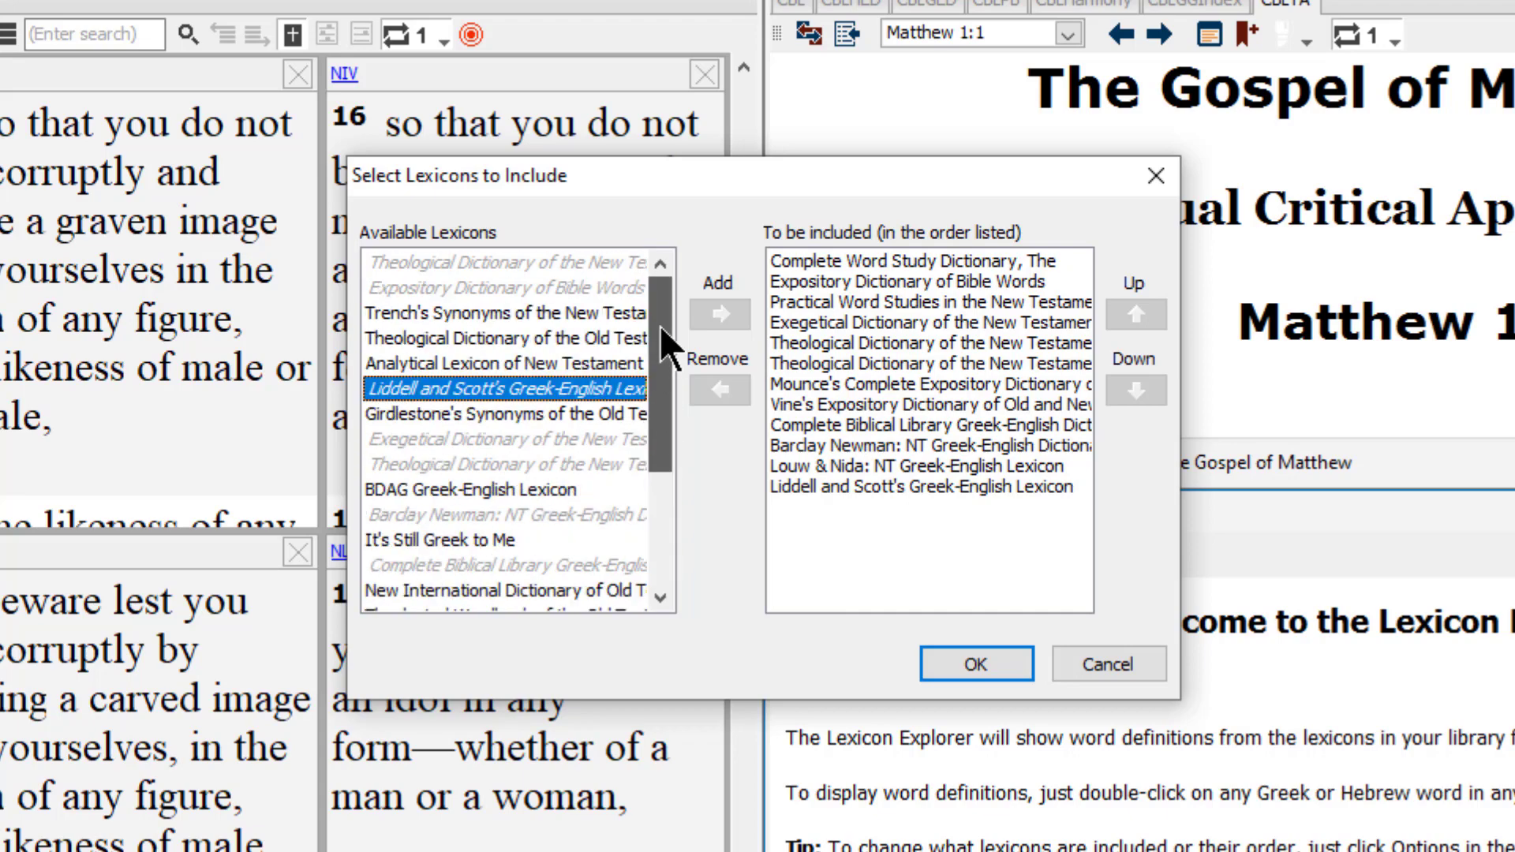
double_click(615, 338)
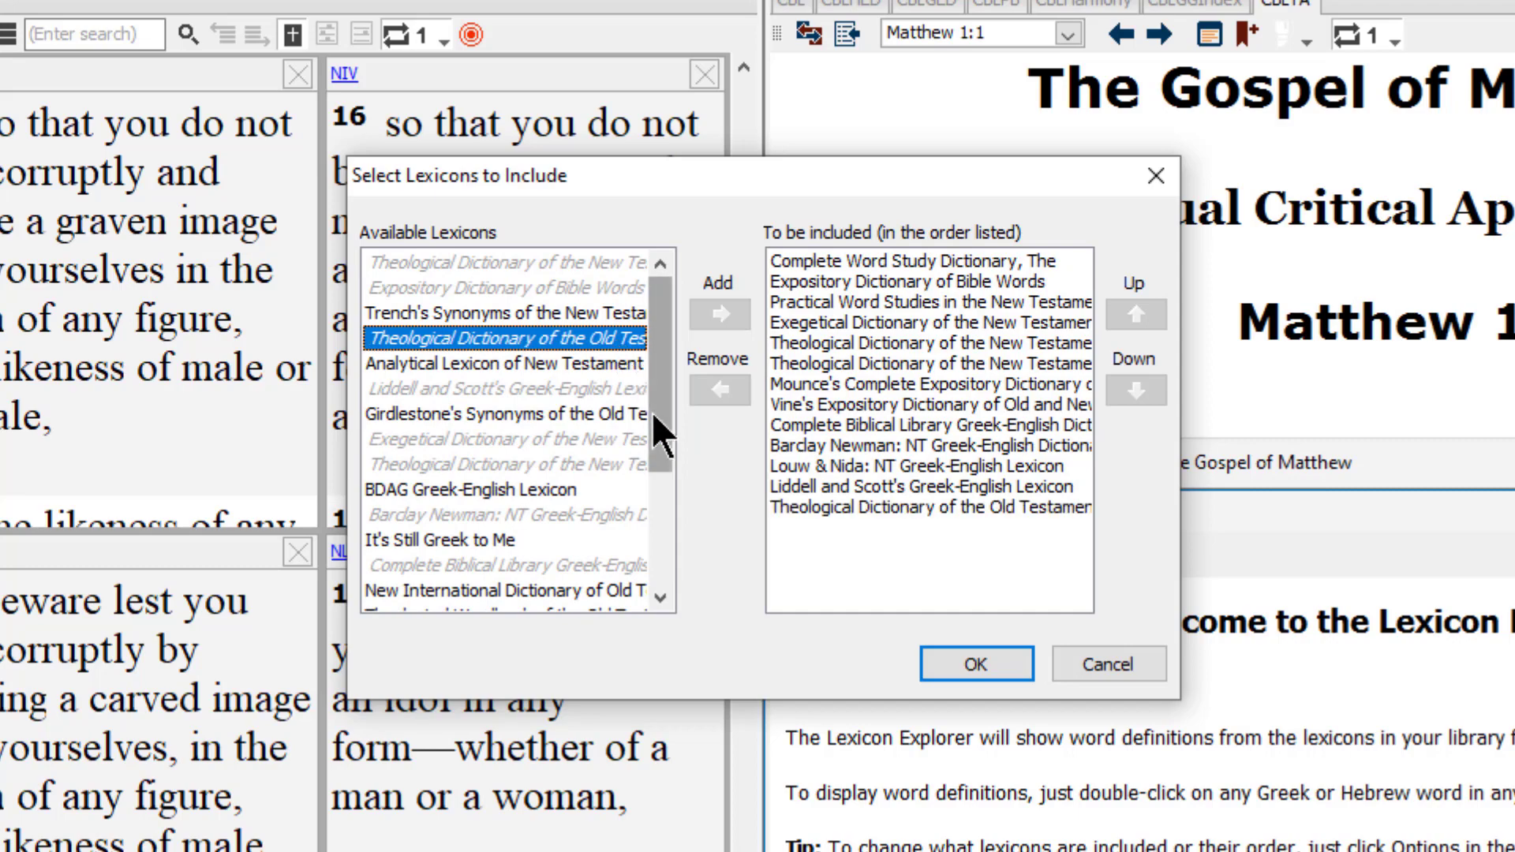
drag(663, 392, 666, 456)
click(505, 465)
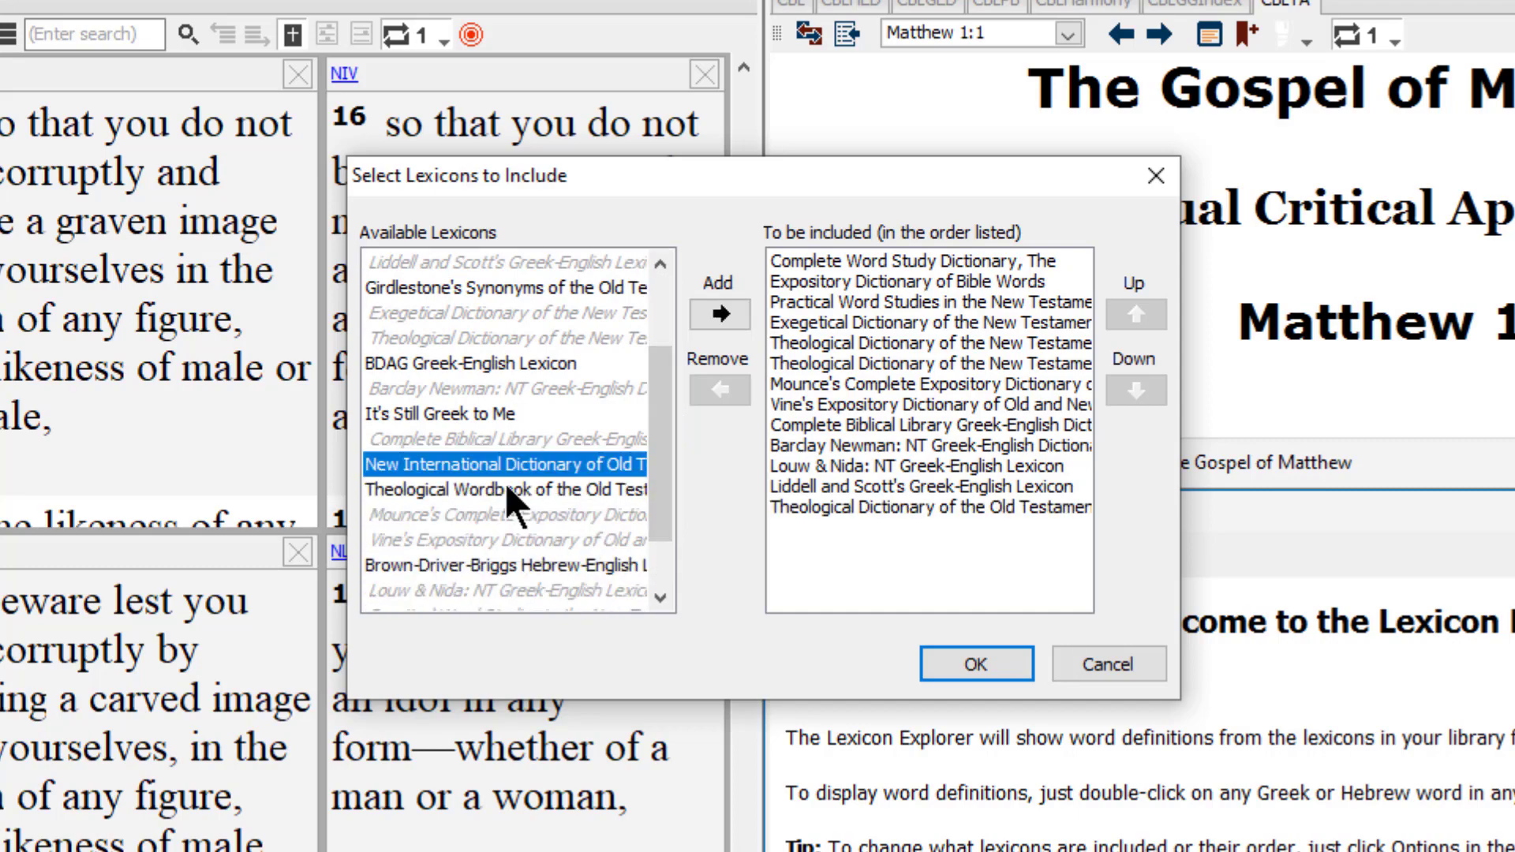
double_click(506, 483)
double_click(509, 464)
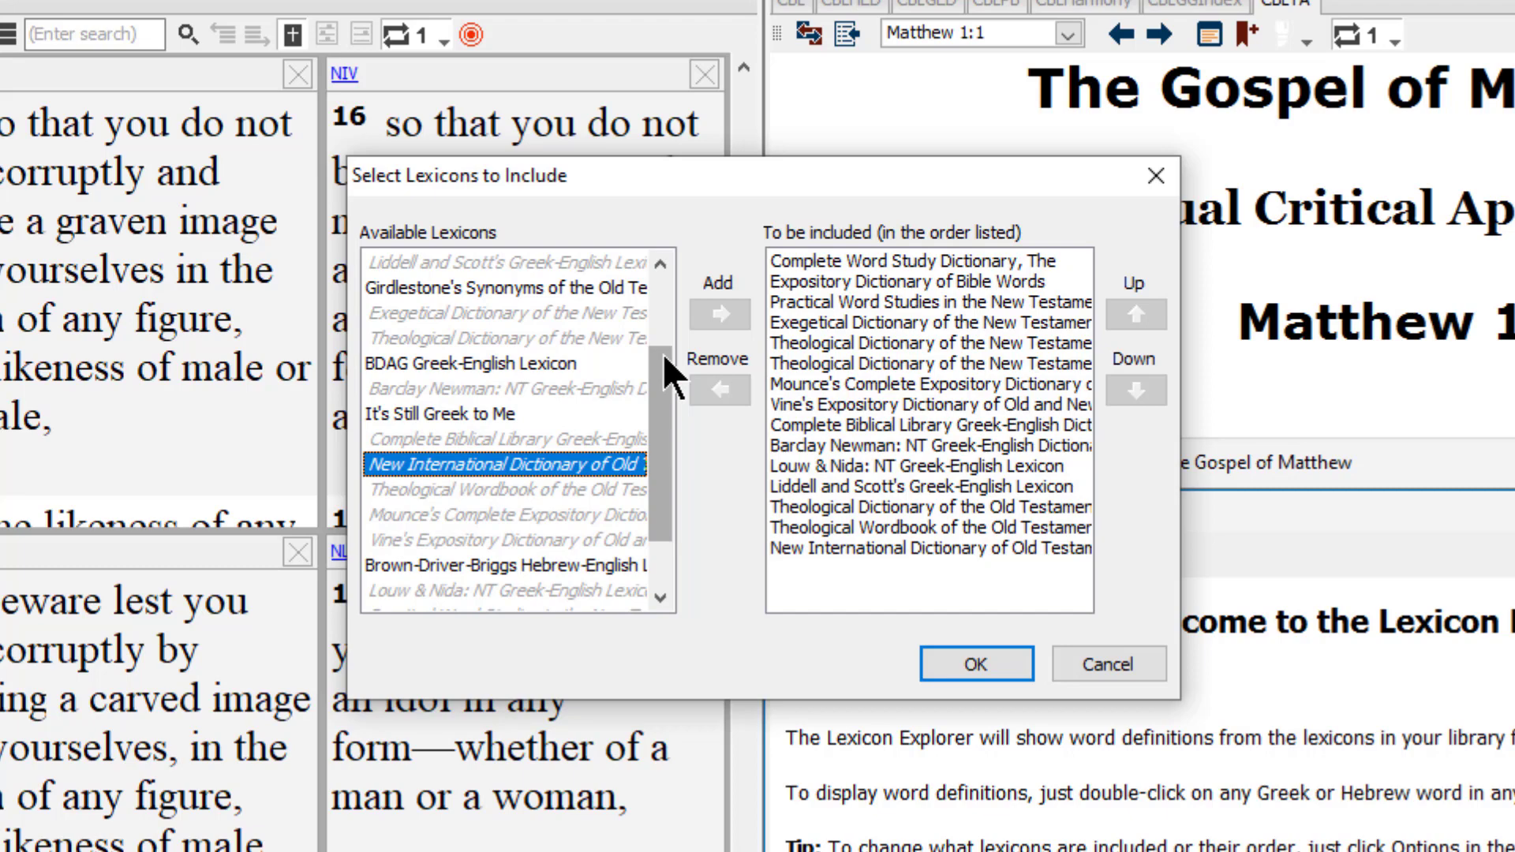
Include Trench's Synonyms of the New Testament, Girdlestone's Synonyms of the Old Testament and Thayer's Greek-English Lexicon, in that order
drag(663, 354, 665, 298)
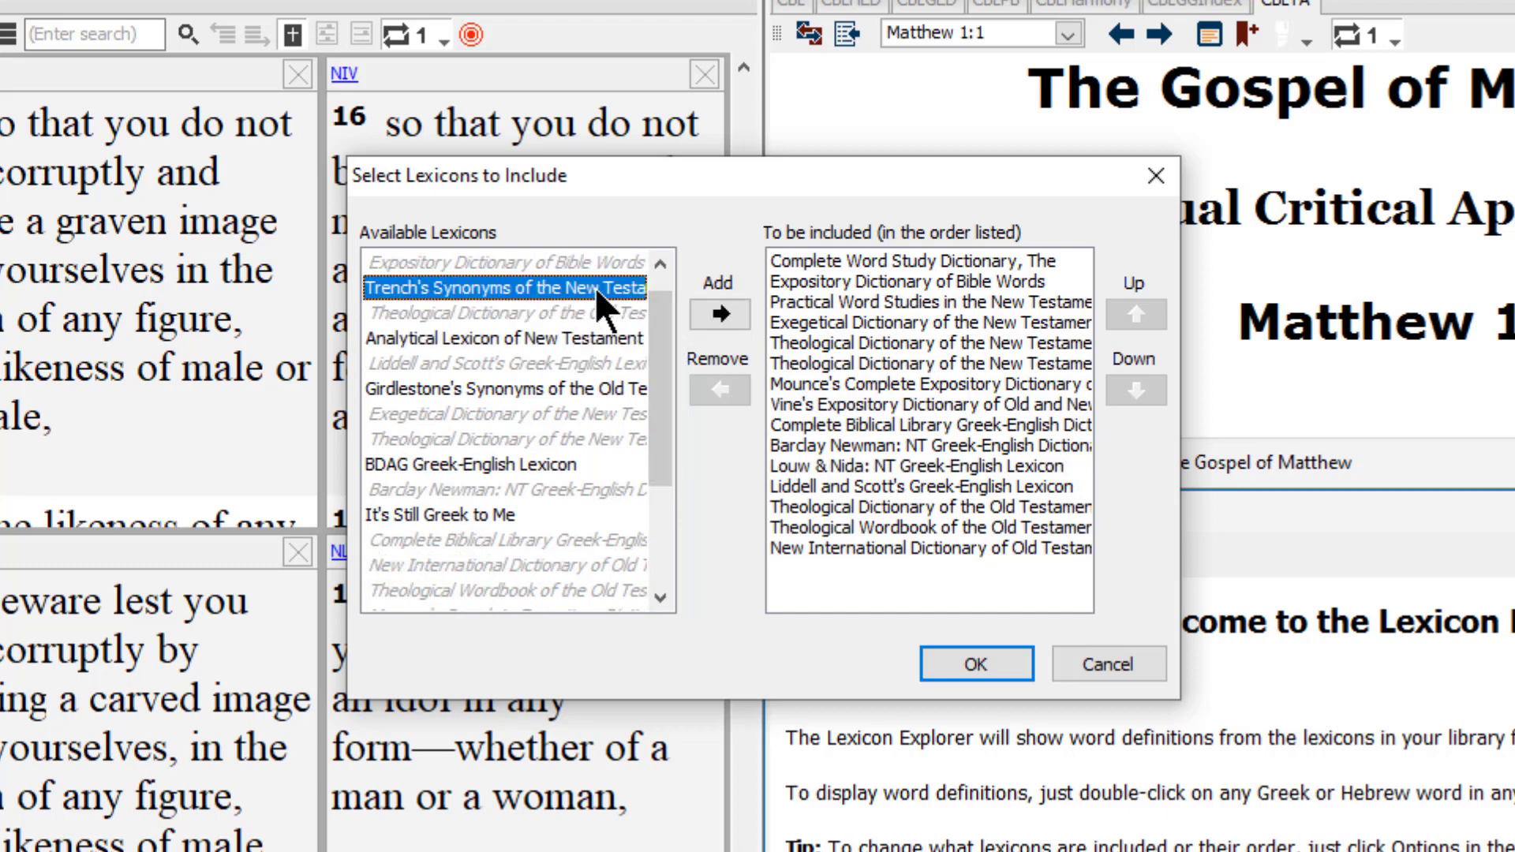
double_click(596, 287)
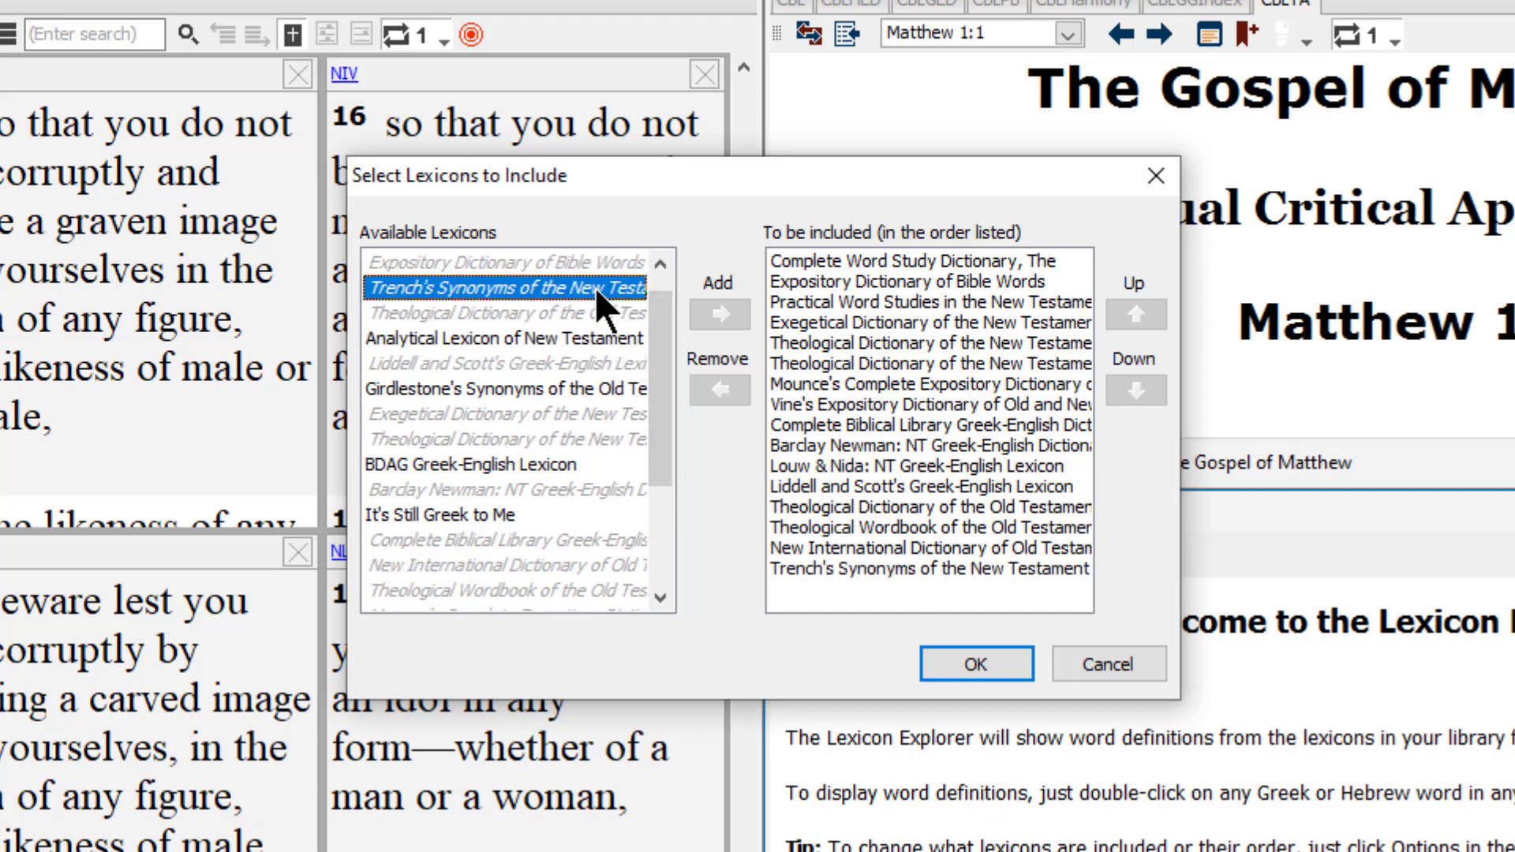
double_click(515, 386)
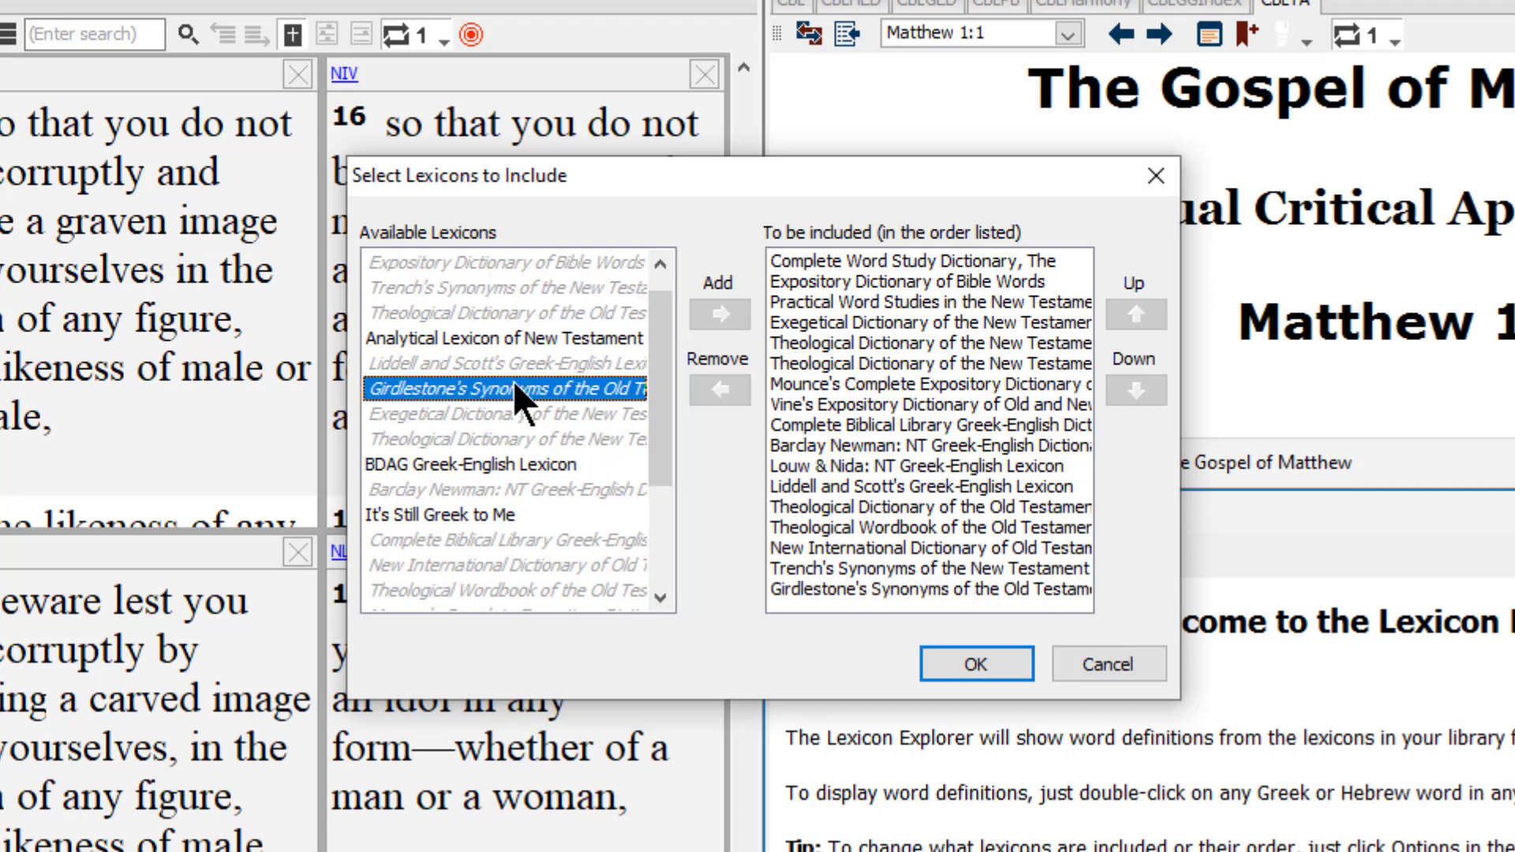
drag(666, 380, 666, 499)
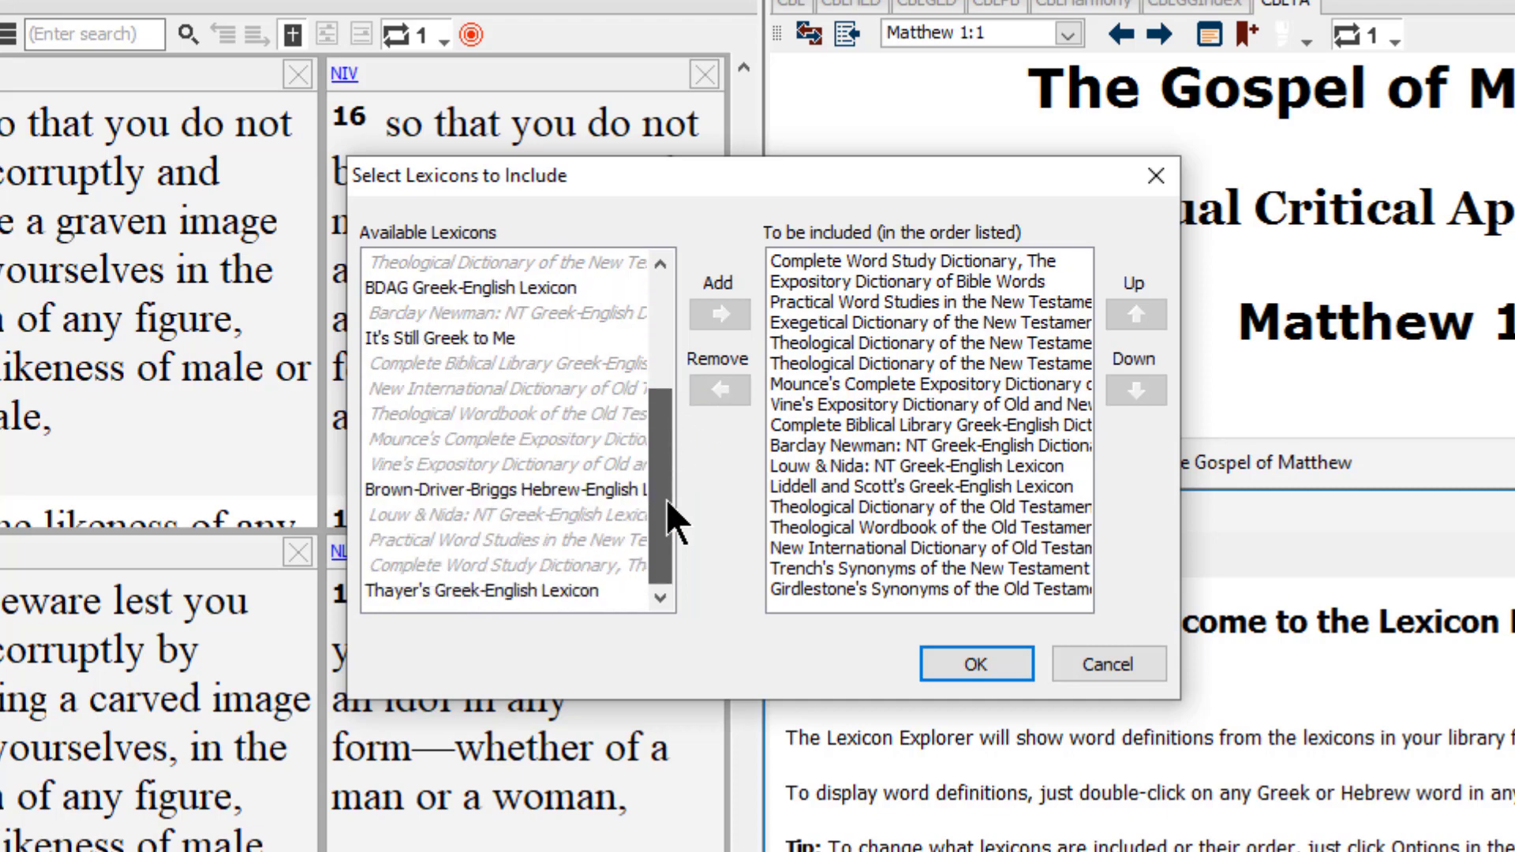
double_click(487, 591)
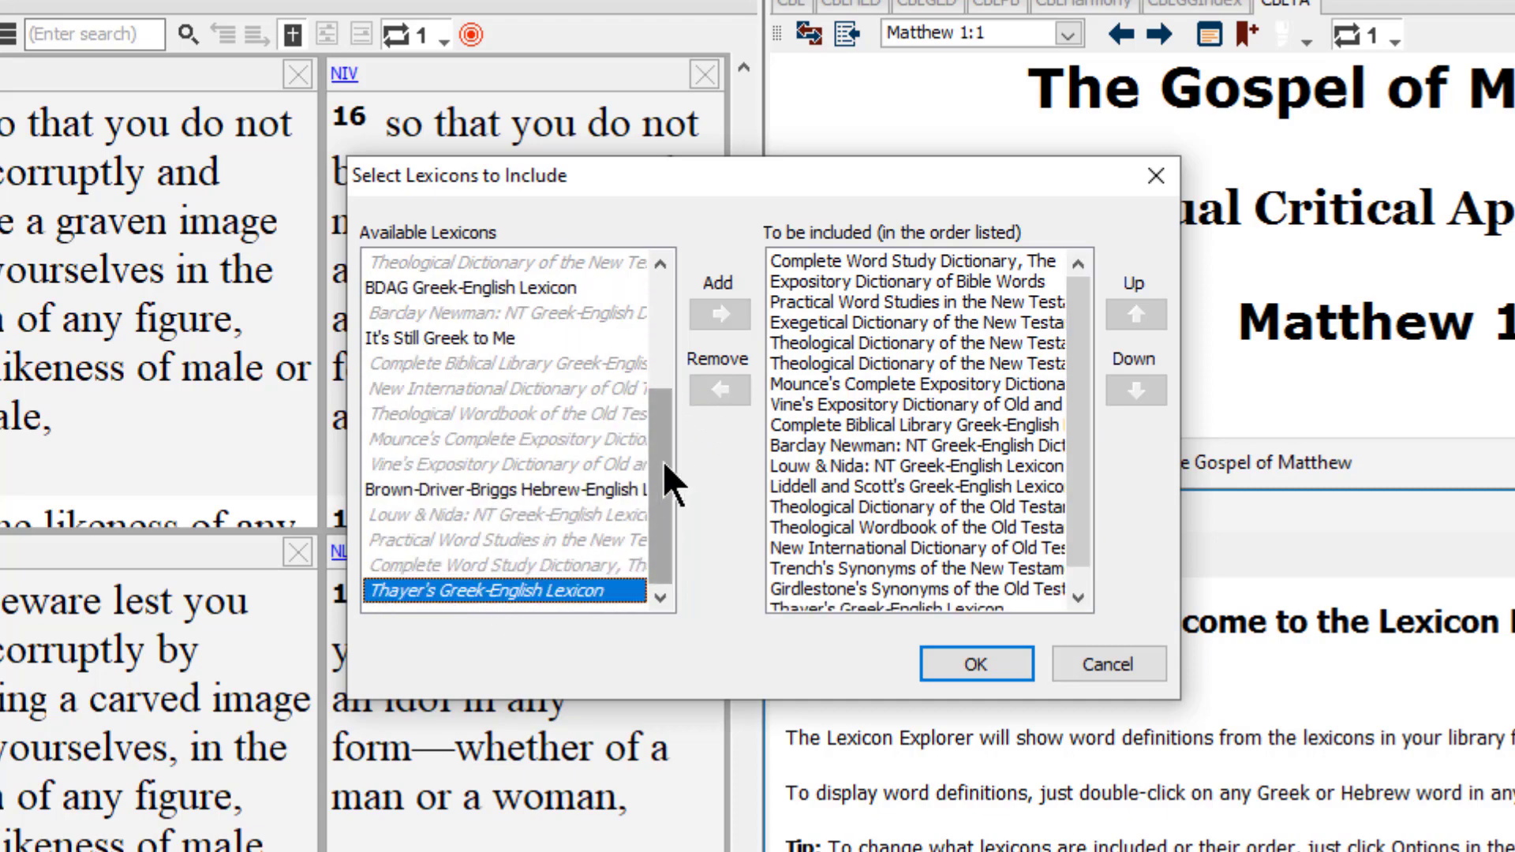
Include the BDAG Greek-English, Analytical Lexicon of New Testament and Brown-Driver-Briggs Hebrew-English lexicons in that order, and accept the lexicon selection
drag(666, 459, 666, 356)
click(539, 436)
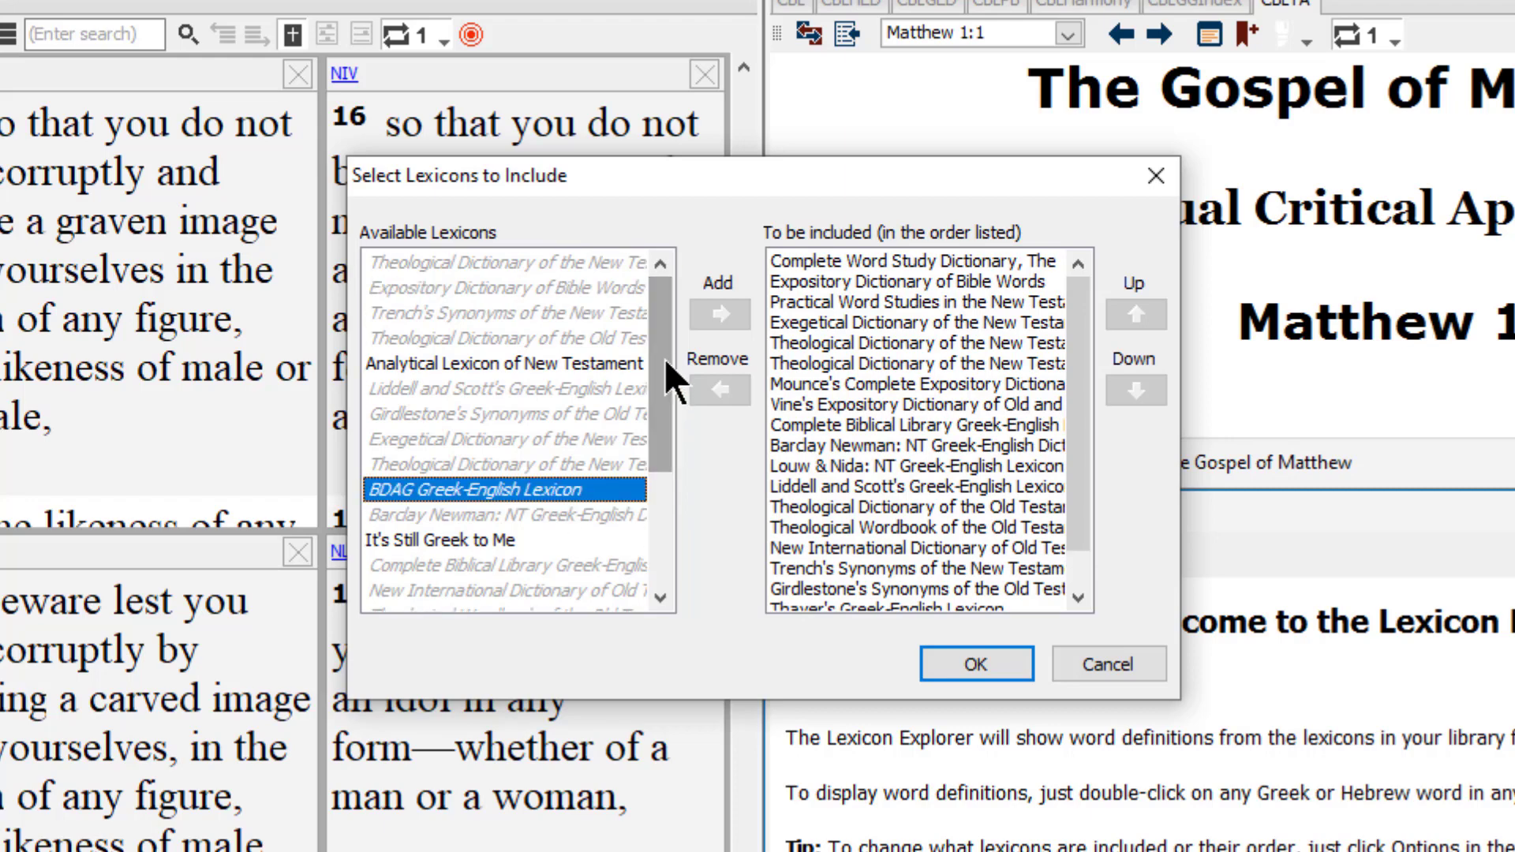
click(612, 360)
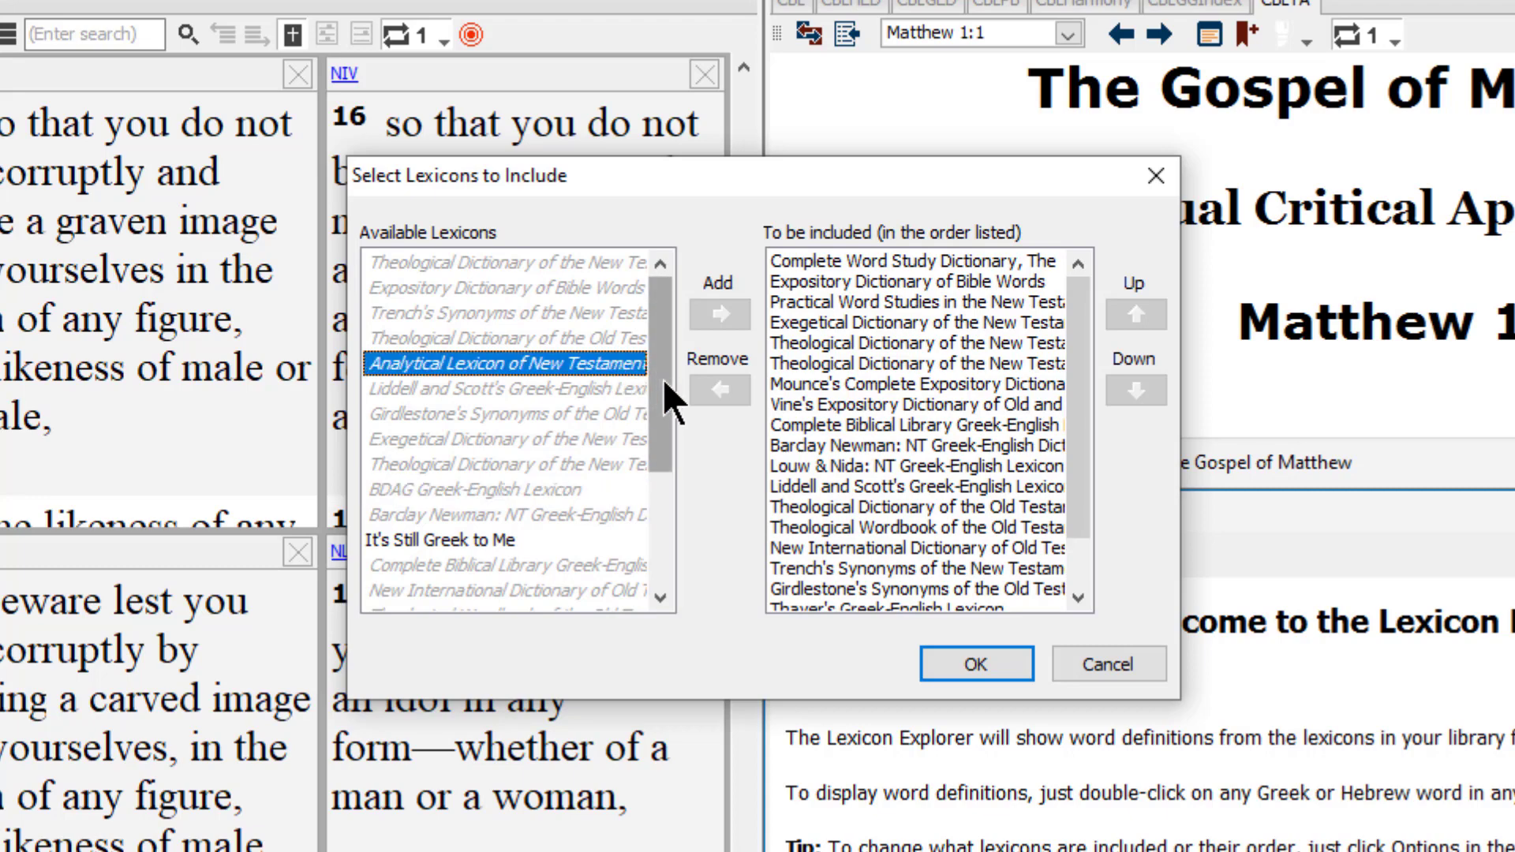
drag(663, 379, 674, 545)
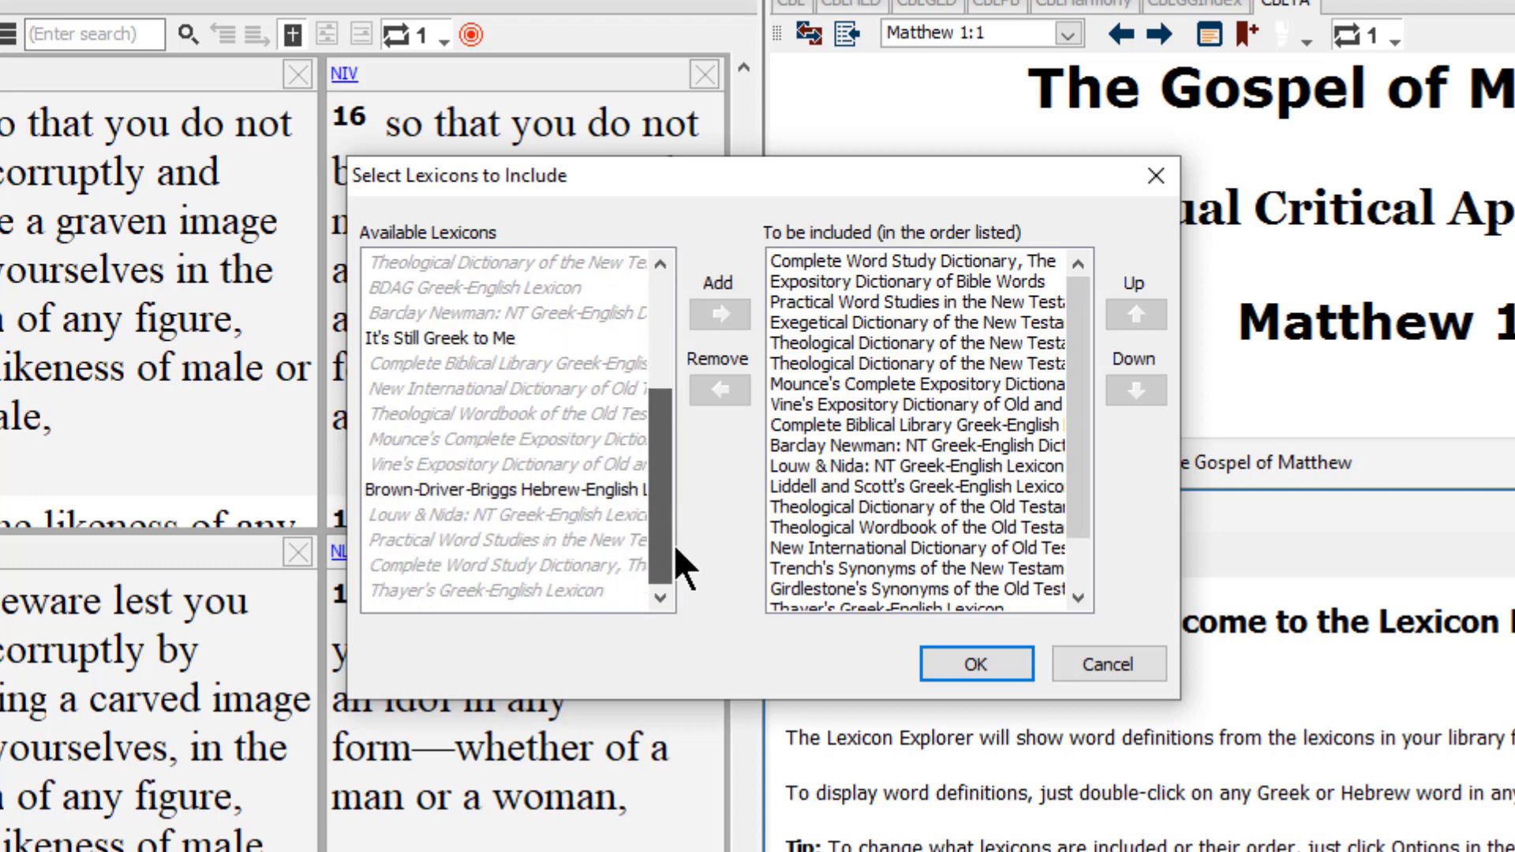
click(574, 486)
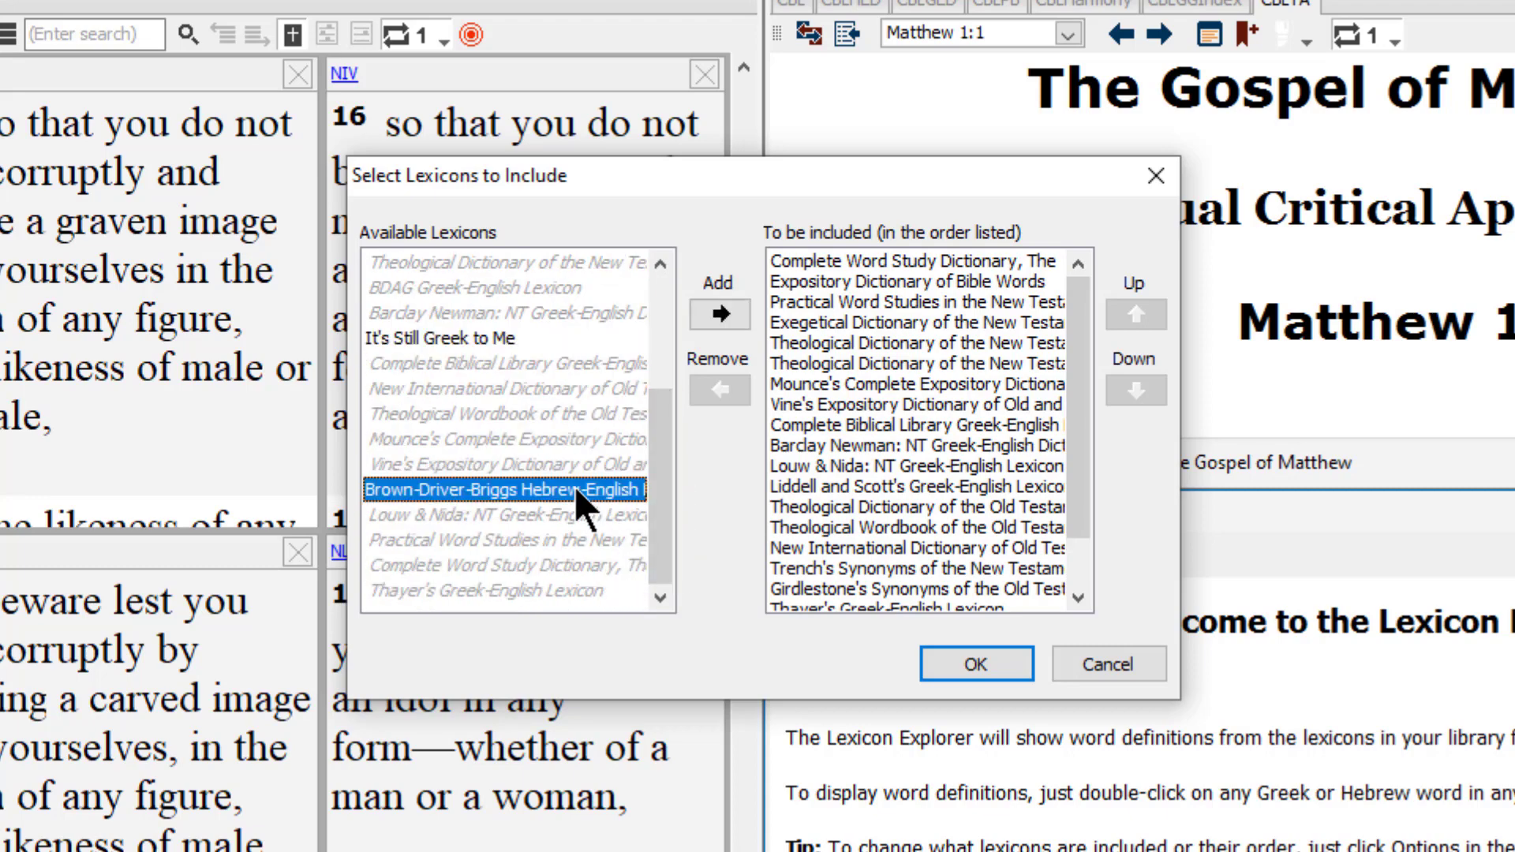
click(964, 666)
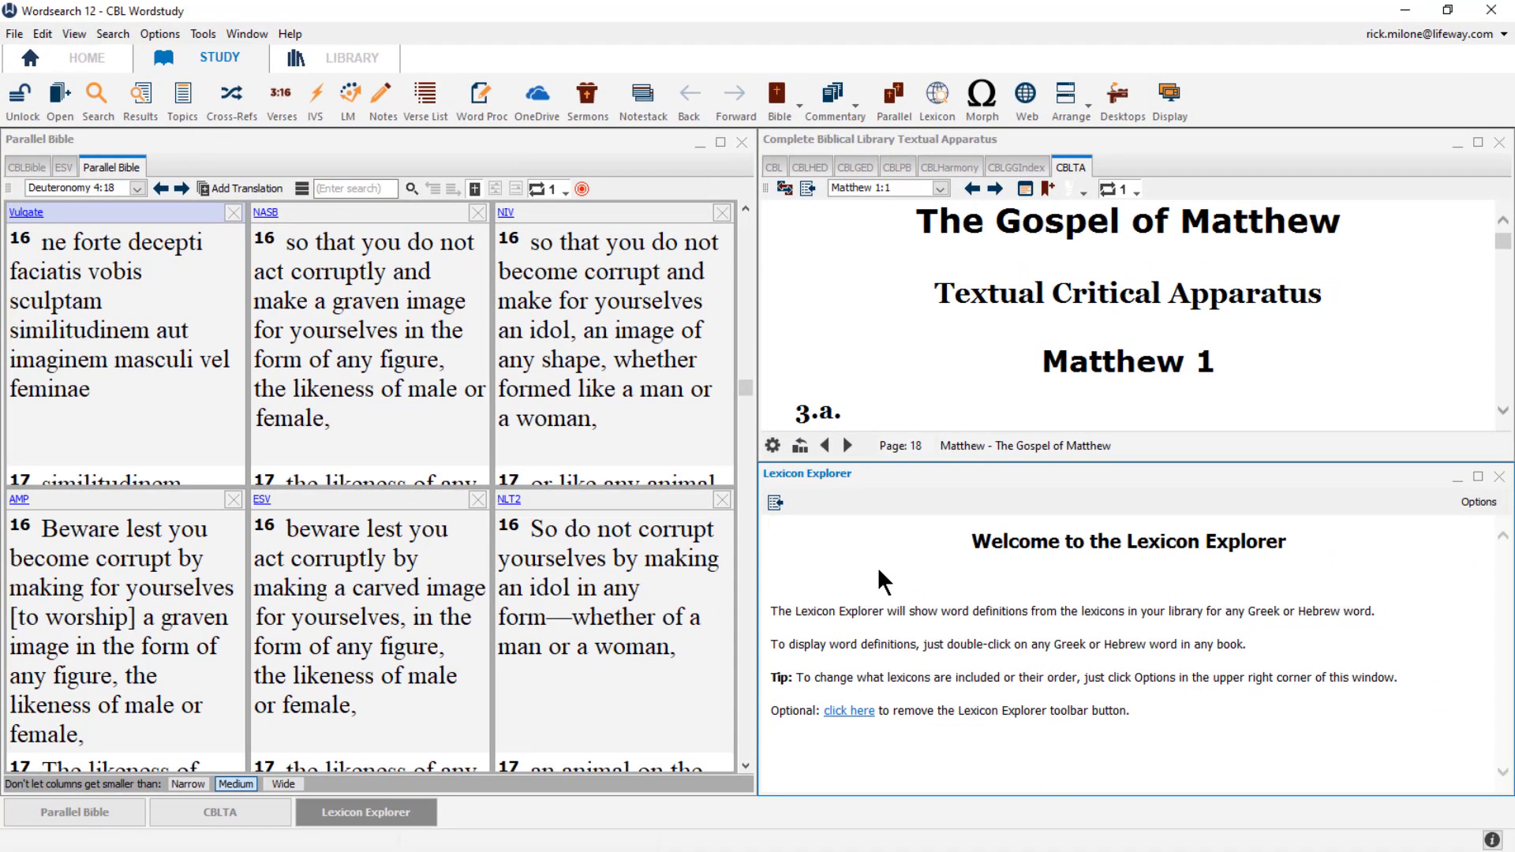